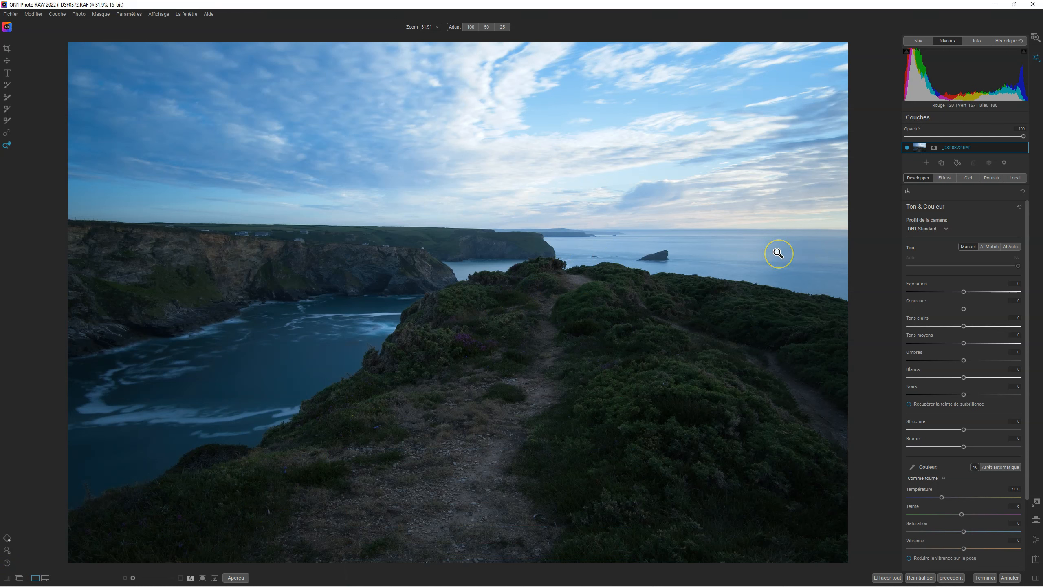
Apply the AI Auto tone adjustment to the photo and set the camera profile to Caméra Pro Neg.
{"action": "left_click", "coordinate": [1012, 248]}
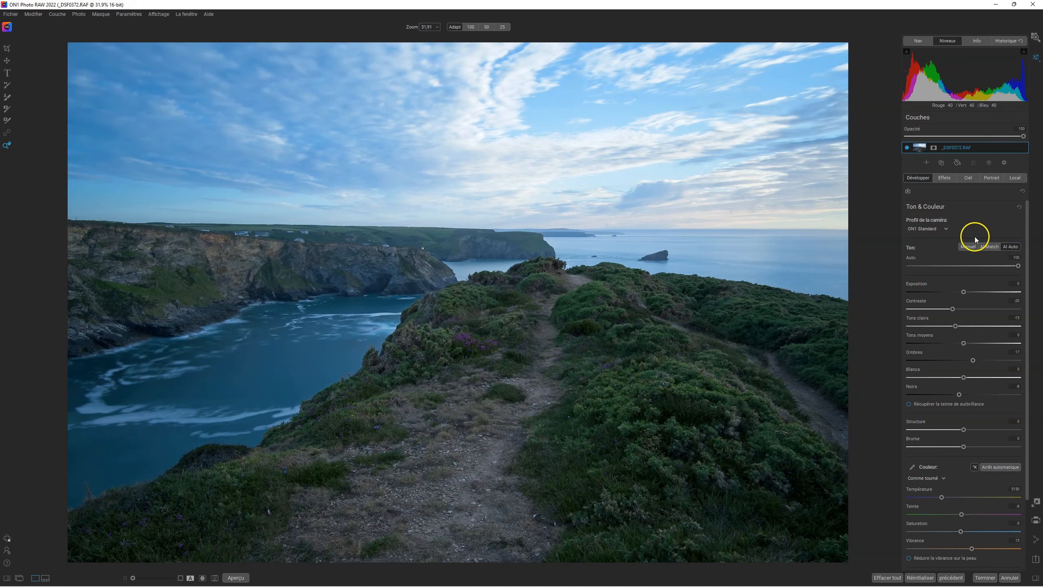
{"action": "left_click", "coordinate": [943, 231]}
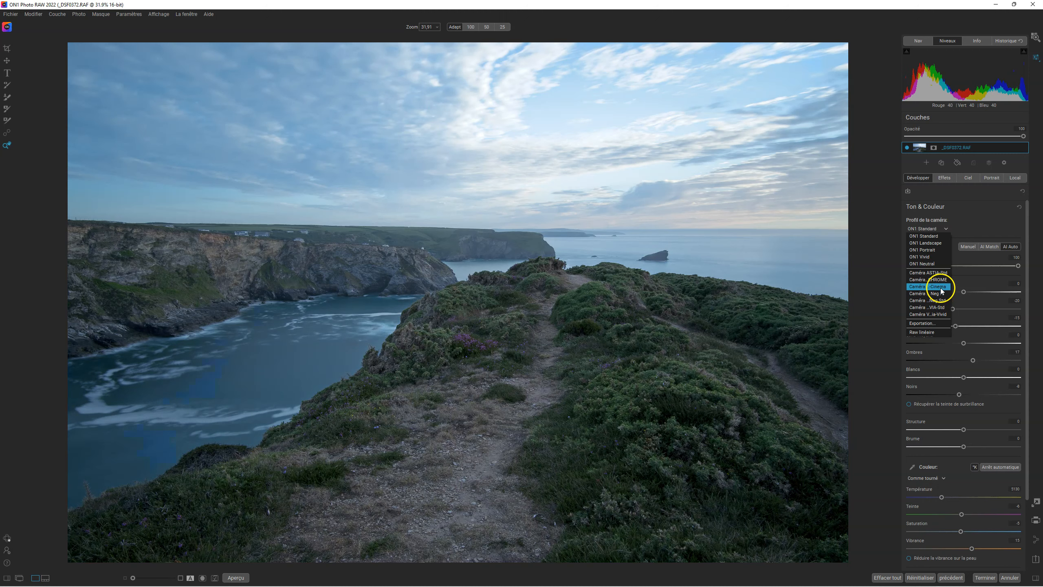
{"action": "left_click", "coordinate": [941, 296]}
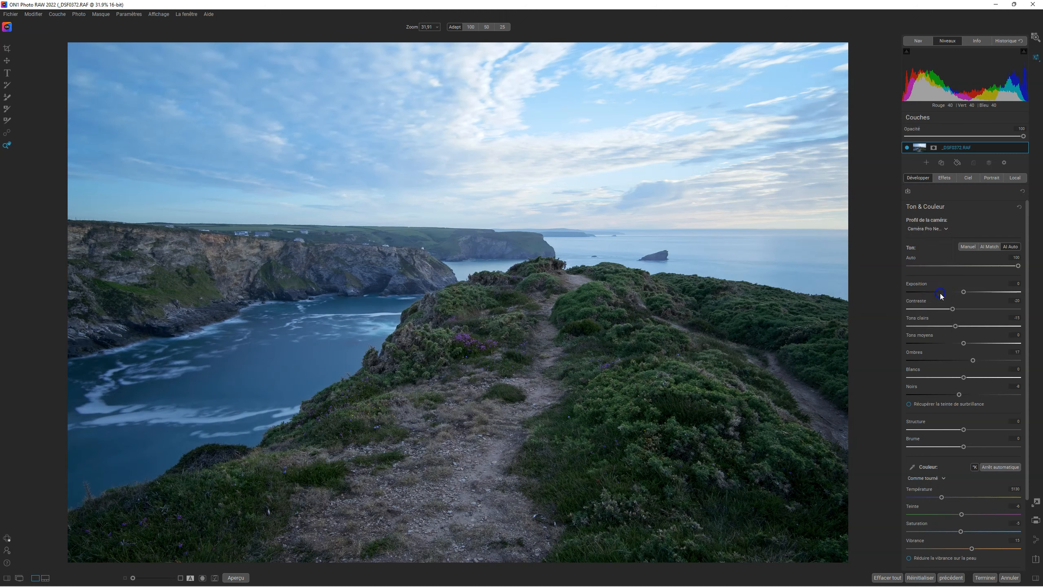
{"action": "left_click_drag", "start_coordinate": [925, 341], "coordinate": [931, 362]}
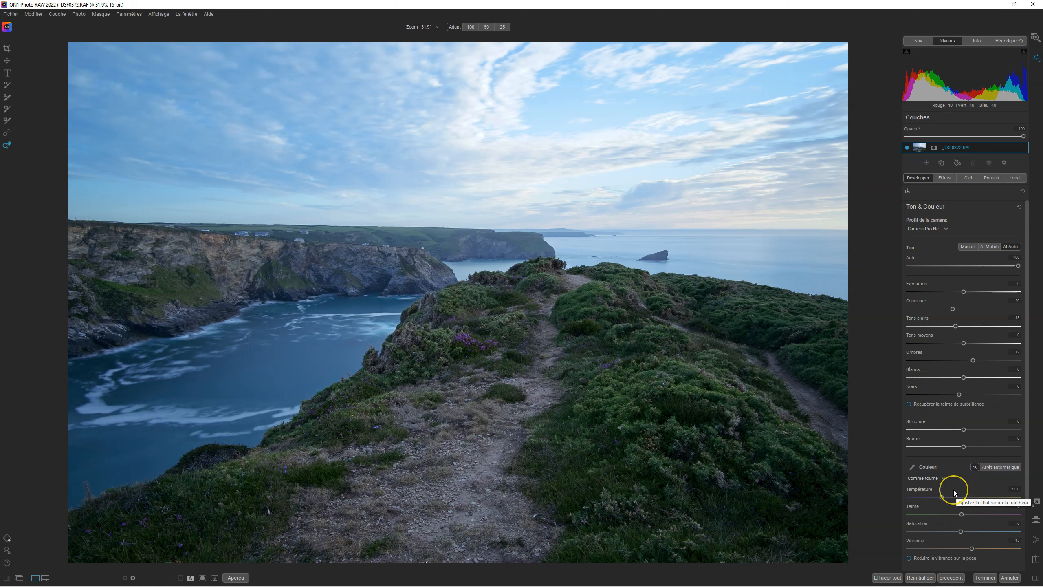
Raise the colour temperature to warm the photo, set Brume to about -31, and compare the result with the original.
{"action": "left_click_drag", "start_coordinate": [945, 493], "coordinate": [965, 496]}
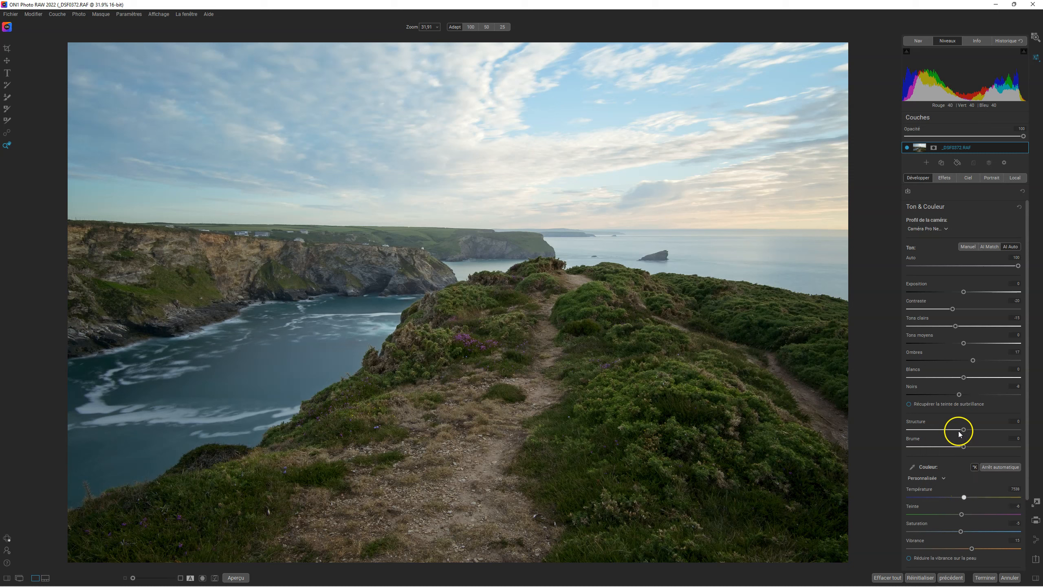
{"action": "left_click_drag", "start_coordinate": [961, 448], "coordinate": [947, 448]}
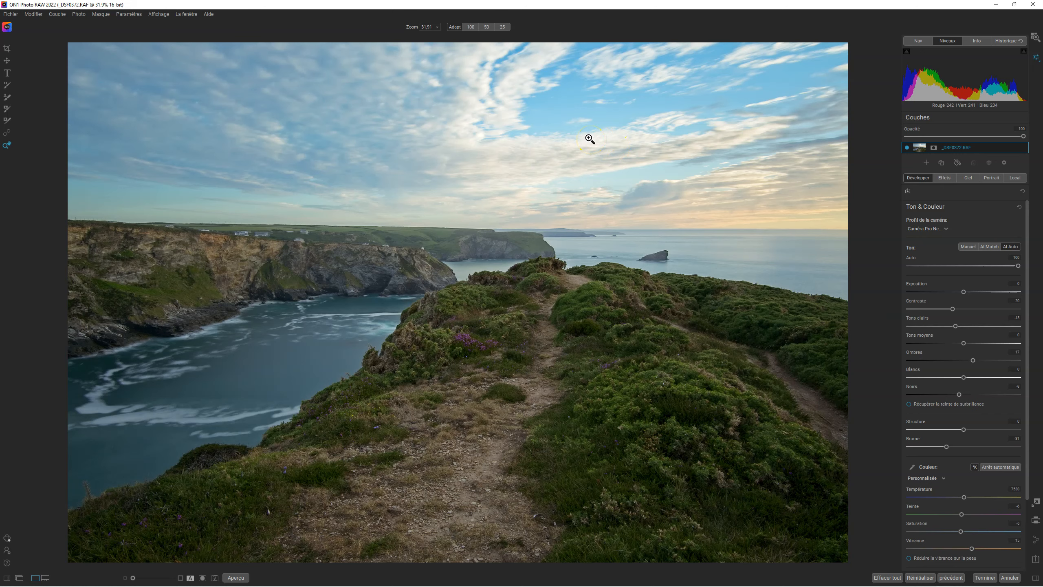
{"action": "key", "text": "ctrl+p"}
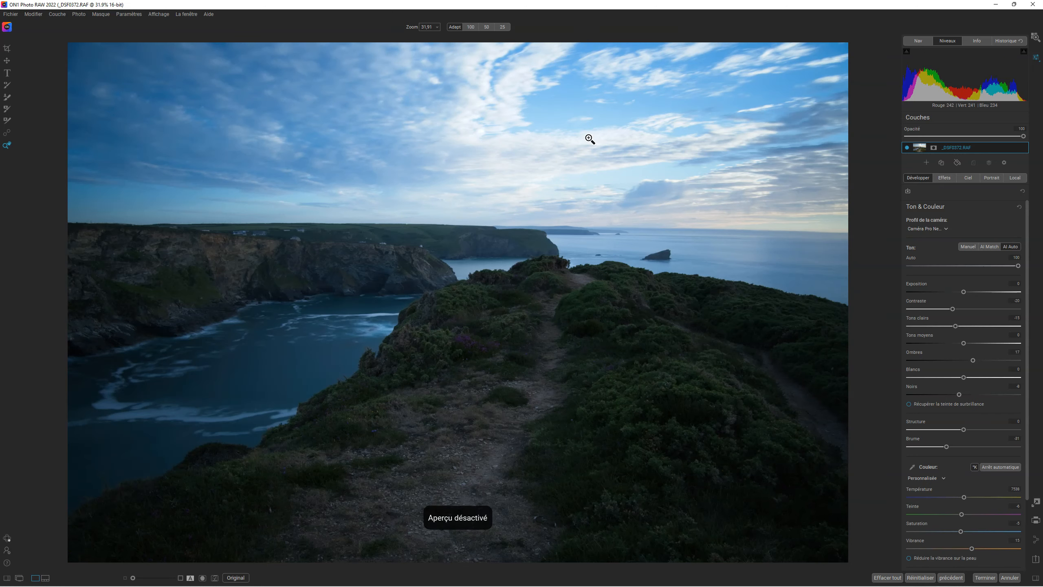
{"action": "key", "text": "ctrl+p"}
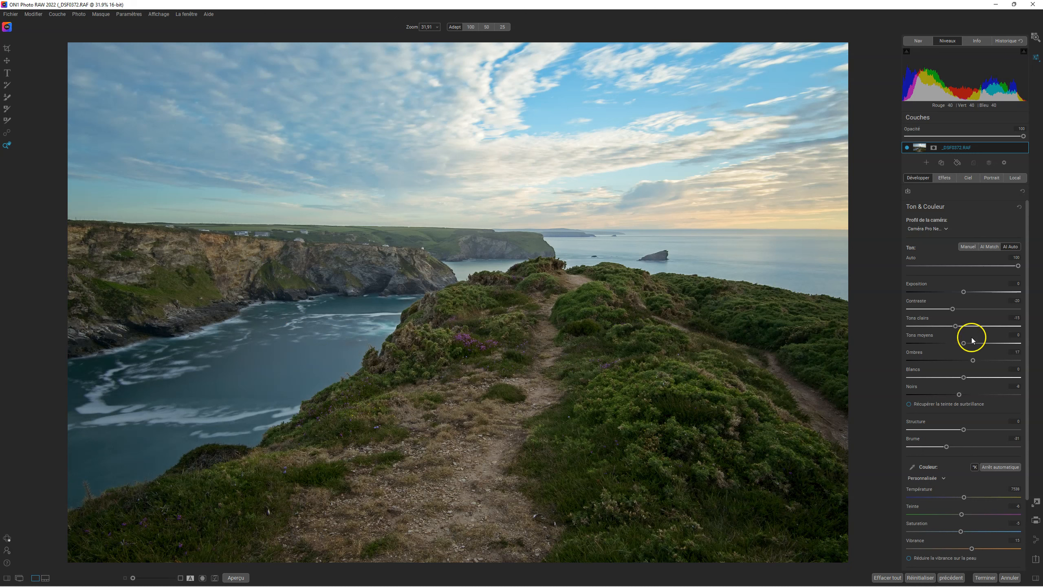
Add a Contraste dynamique filter in the effects, keeping its opacity at 100.
{"action": "left_click", "coordinate": [947, 178]}
{"action": "left_click", "coordinate": [975, 208]}
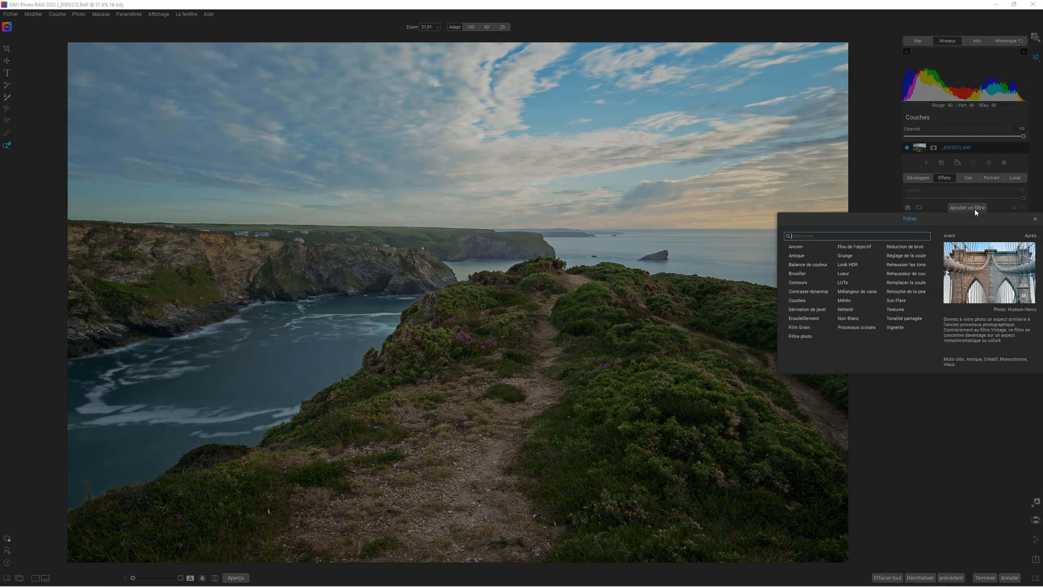
{"action": "left_click", "coordinate": [806, 292]}
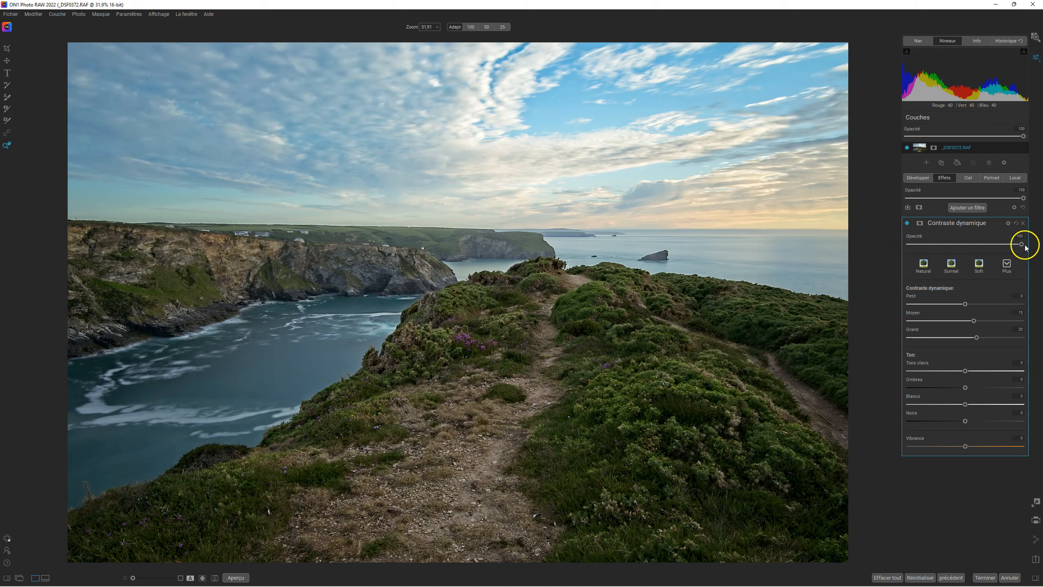
{"action": "mouse_move", "coordinate": [1022, 244]}
{"action": "left_mouse_down"}
{"action": "mouse_move", "coordinate": [873, 240]}
{"action": "mouse_move", "coordinate": [1021, 244]}
{"action": "left_mouse_up"}
Mask the Contraste dynamique filter with an inverted luminosity mask, lower its white level to exclude the sky, and compare the filter on and off.
{"action": "left_click", "coordinate": [919, 224]}
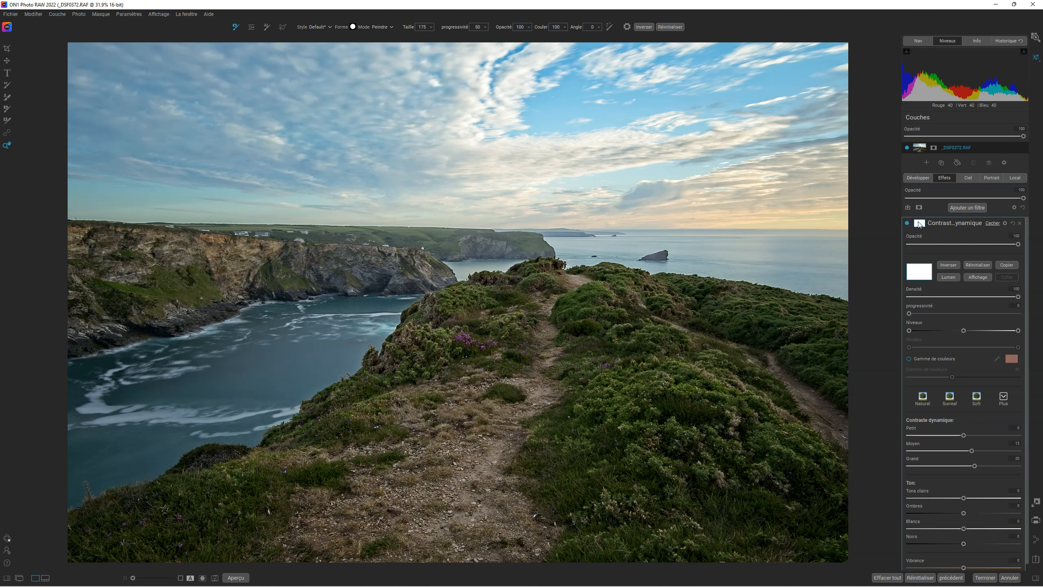
{"action": "left_click", "coordinate": [979, 278]}
{"action": "left_click", "coordinate": [948, 278]}
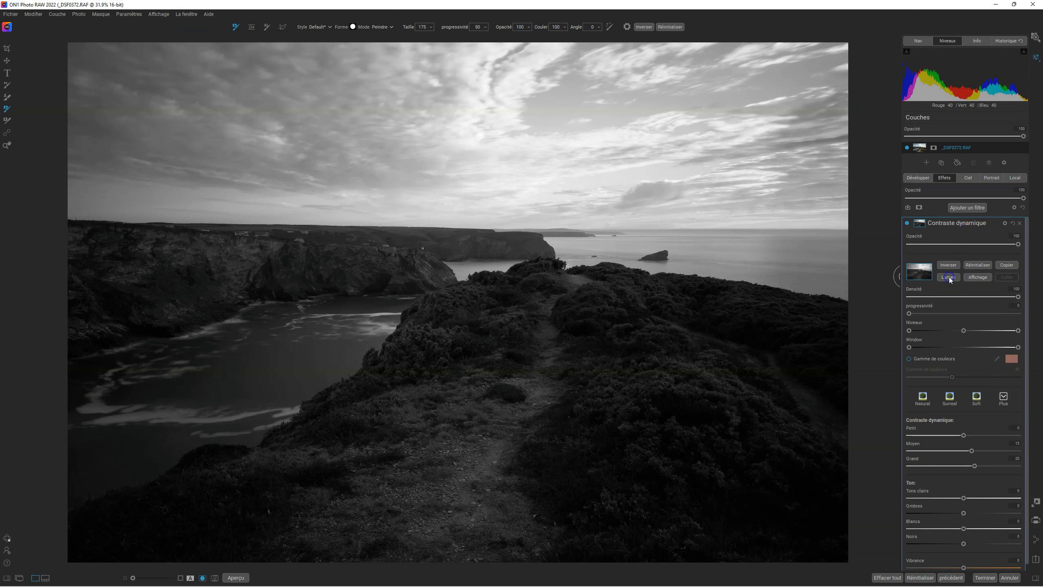
{"action": "left_click", "coordinate": [949, 264]}
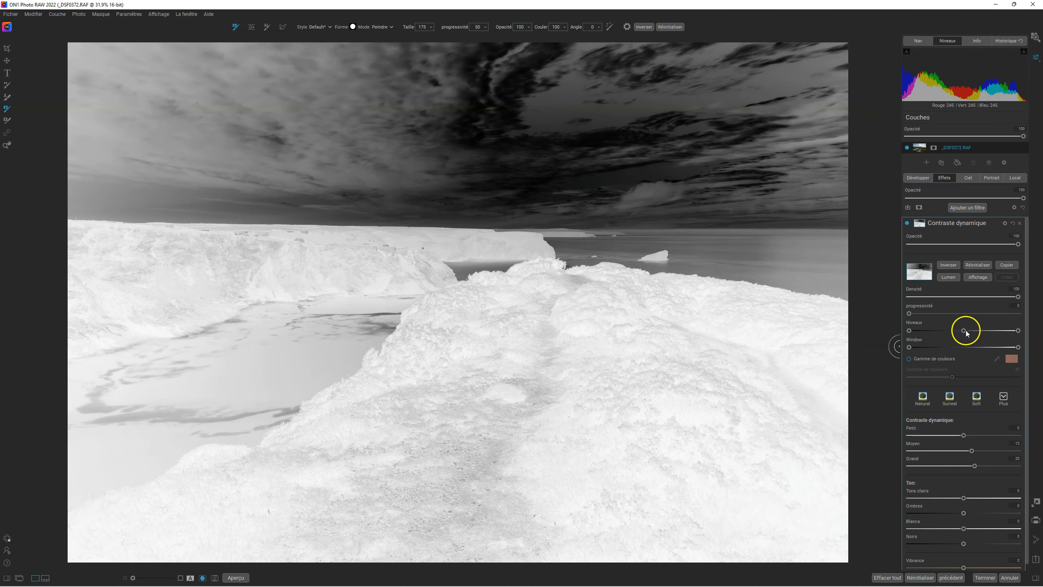
{"action": "left_click_drag", "start_coordinate": [1019, 331], "coordinate": [944, 337]}
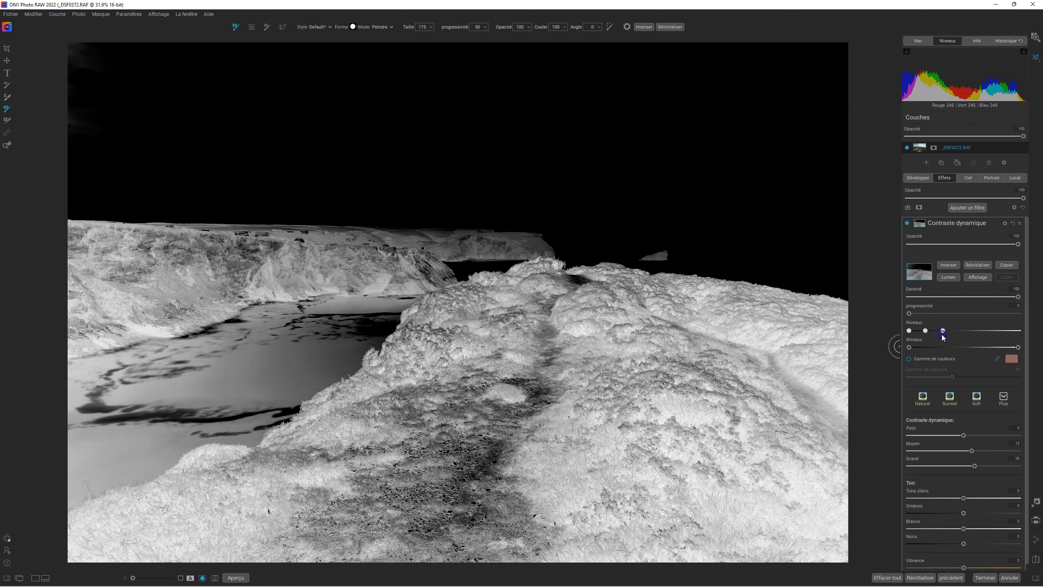
{"action": "left_click", "coordinate": [978, 278]}
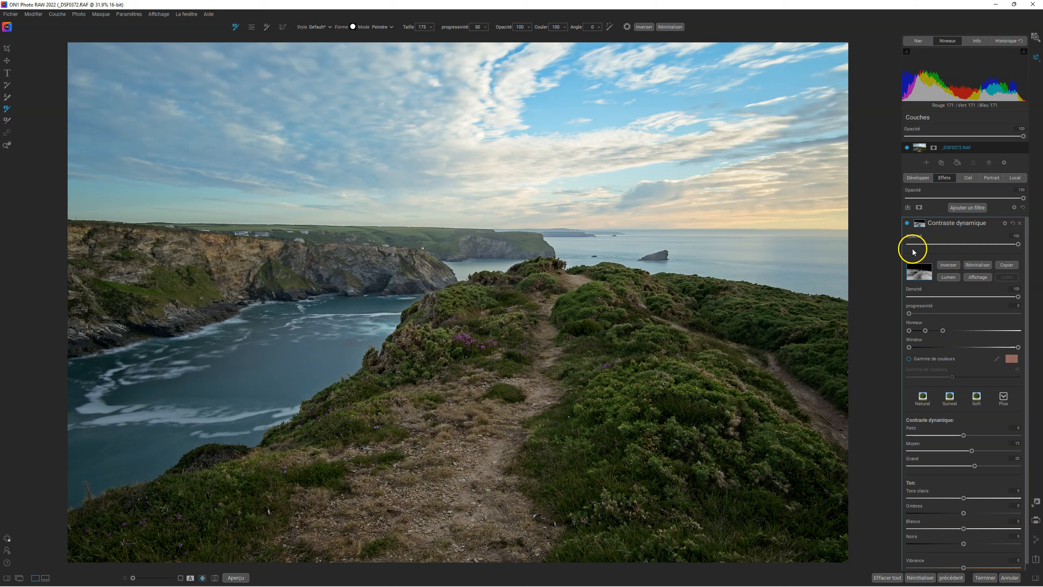
{"action": "left_click", "coordinate": [908, 224]}
{"action": "left_click", "coordinate": [907, 223]}
Add a Brouiller filter and set its blur type to Mouvement.
{"action": "left_click", "coordinate": [961, 208]}
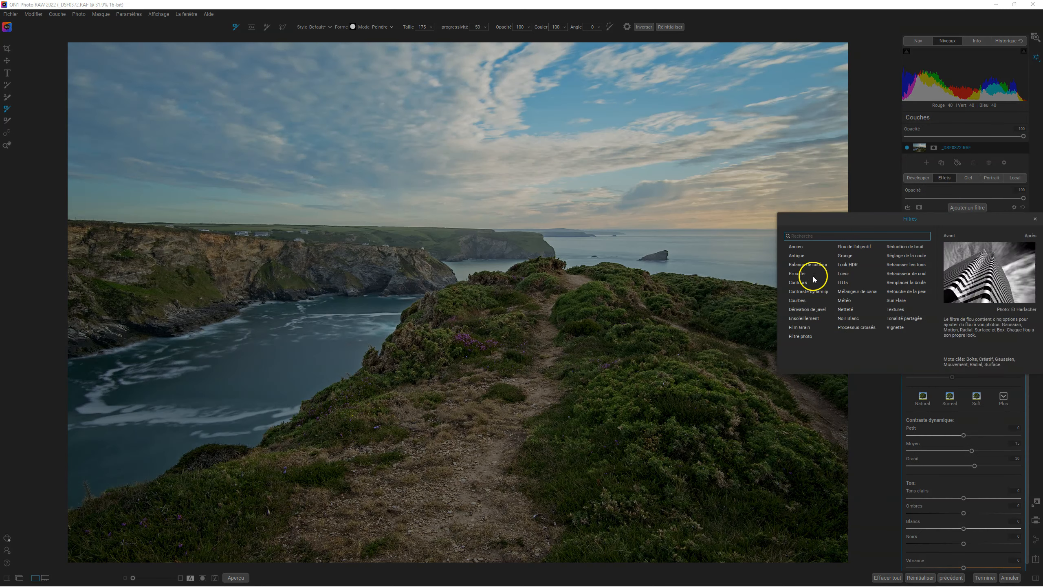
{"action": "left_click", "coordinate": [798, 274]}
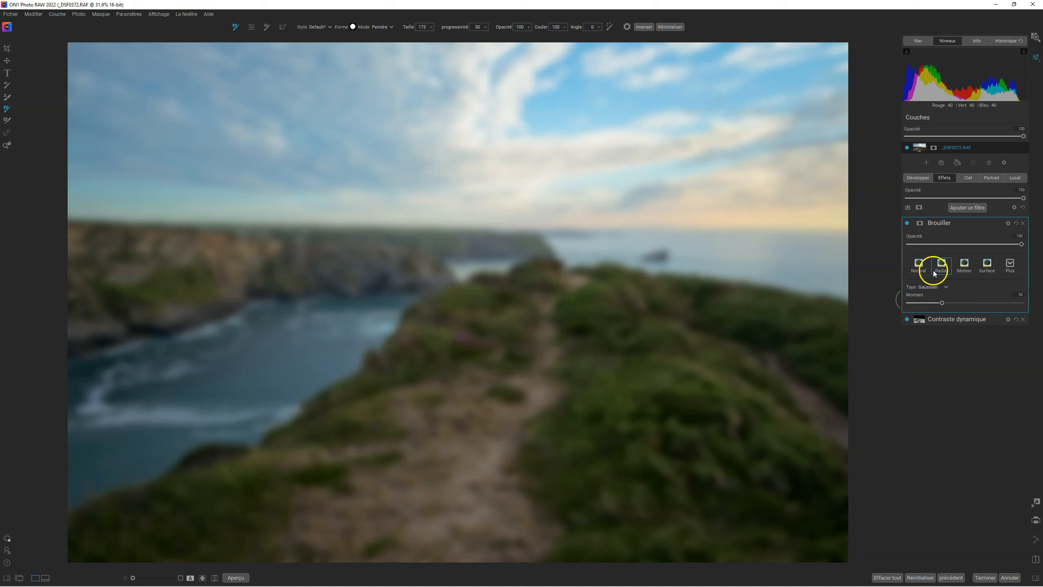
{"action": "left_click", "coordinate": [941, 287]}
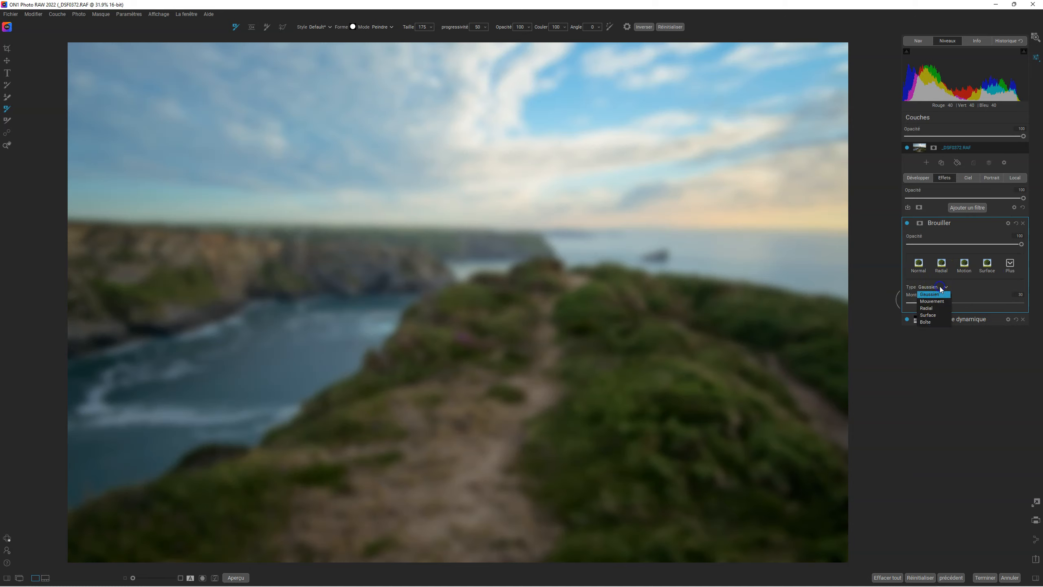
{"action": "left_click", "coordinate": [933, 302]}
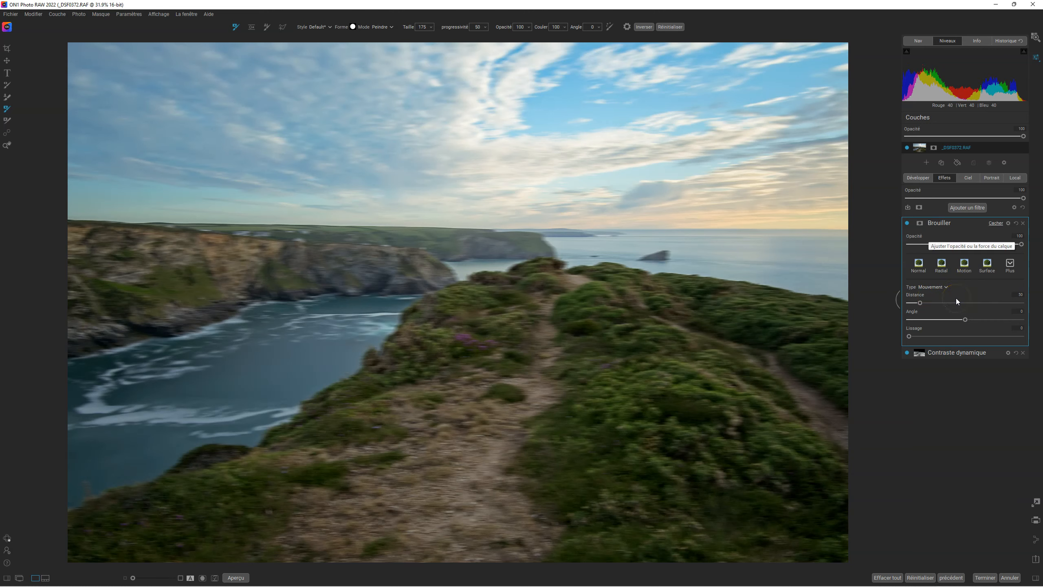
Try a luminosity mask on the Brouiller filter with a raised black level, and reset the mask.
{"action": "left_click", "coordinate": [921, 224]}
{"action": "left_click", "coordinate": [948, 277]}
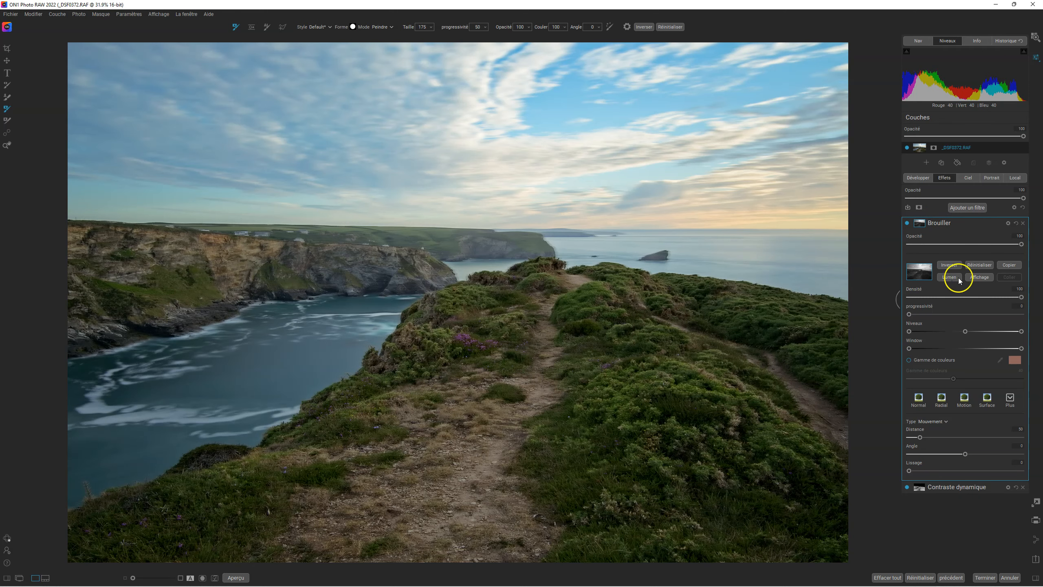
{"action": "left_click", "coordinate": [978, 278]}
{"action": "left_click", "coordinate": [978, 272]}
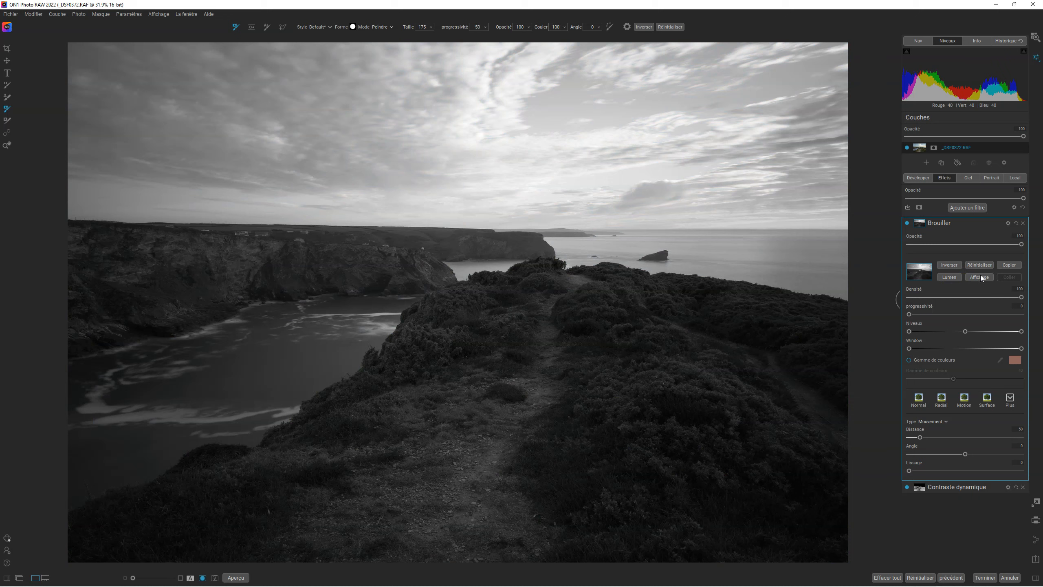
{"action": "left_click", "coordinate": [951, 279]}
{"action": "left_click", "coordinate": [980, 277]}
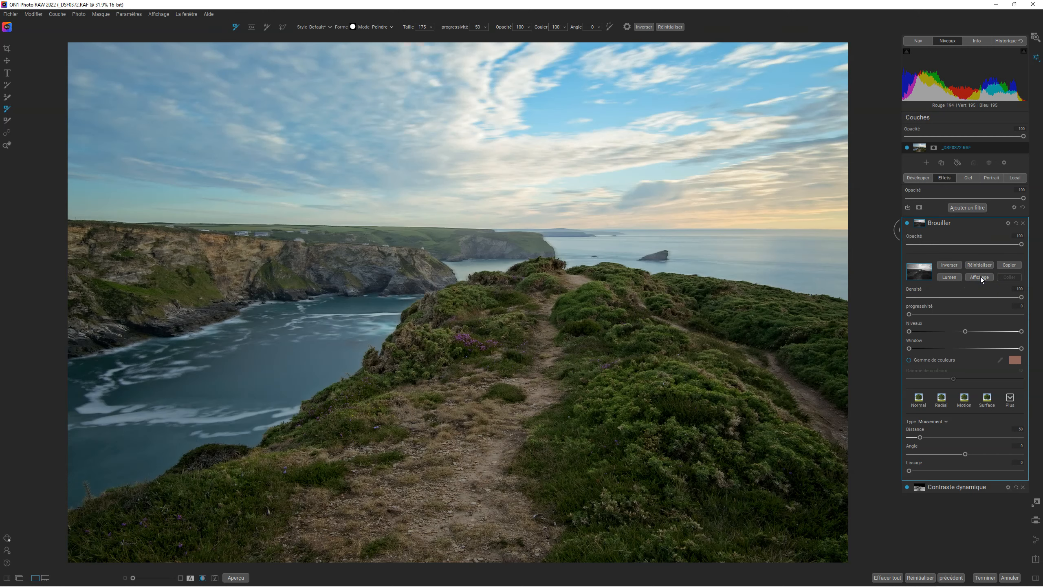
{"action": "left_click", "coordinate": [981, 278]}
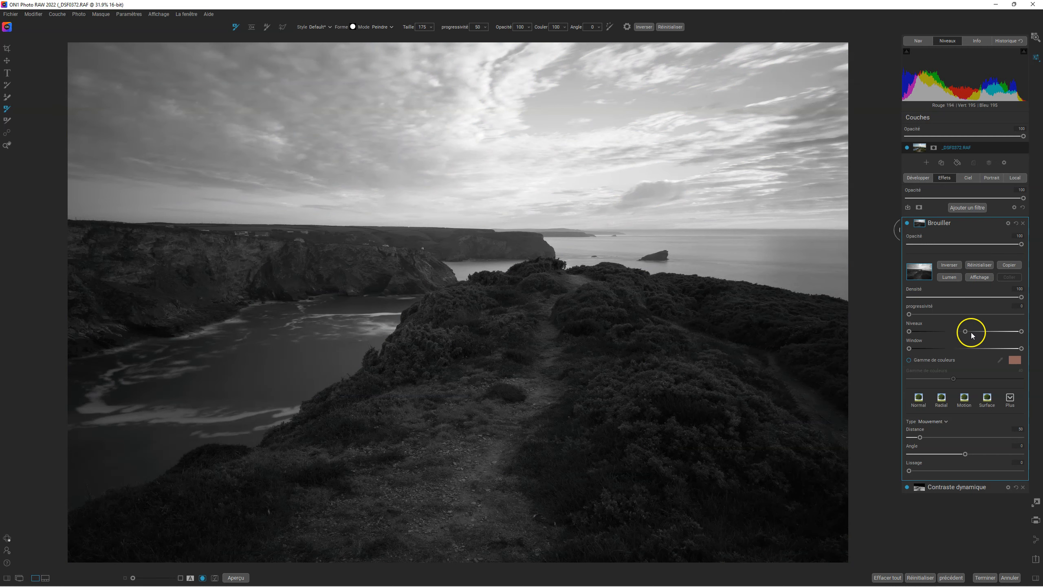
{"action": "left_click_drag", "start_coordinate": [909, 331], "coordinate": [941, 331]}
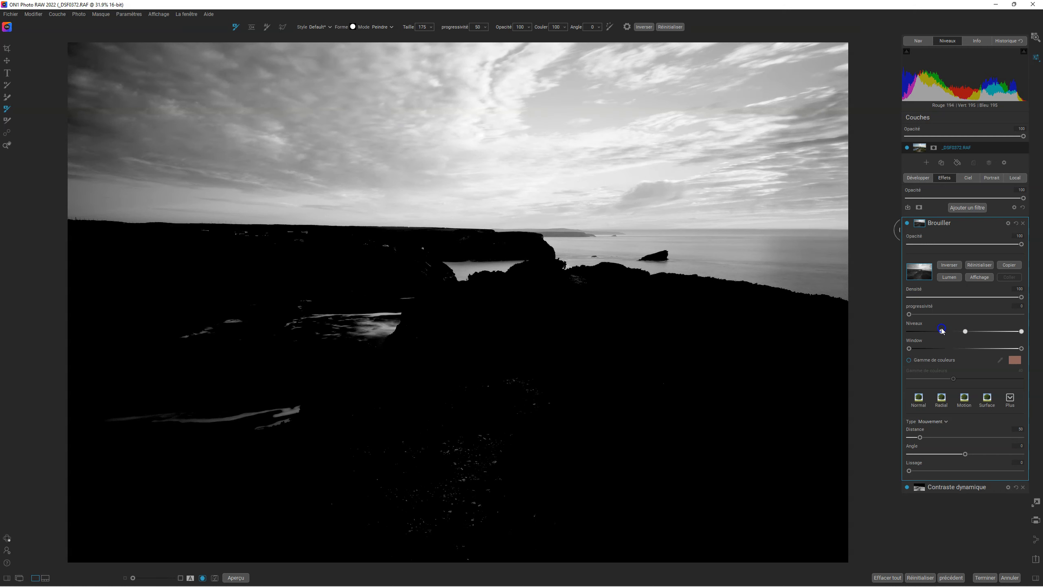
{"action": "left_click_drag", "start_coordinate": [942, 332], "coordinate": [909, 331]}
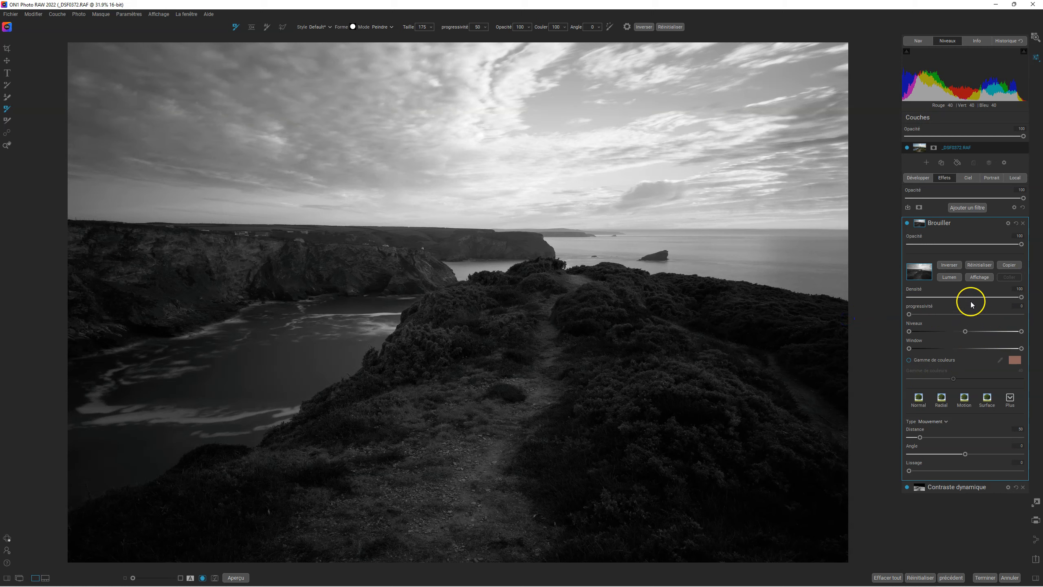
{"action": "left_click", "coordinate": [979, 278]}
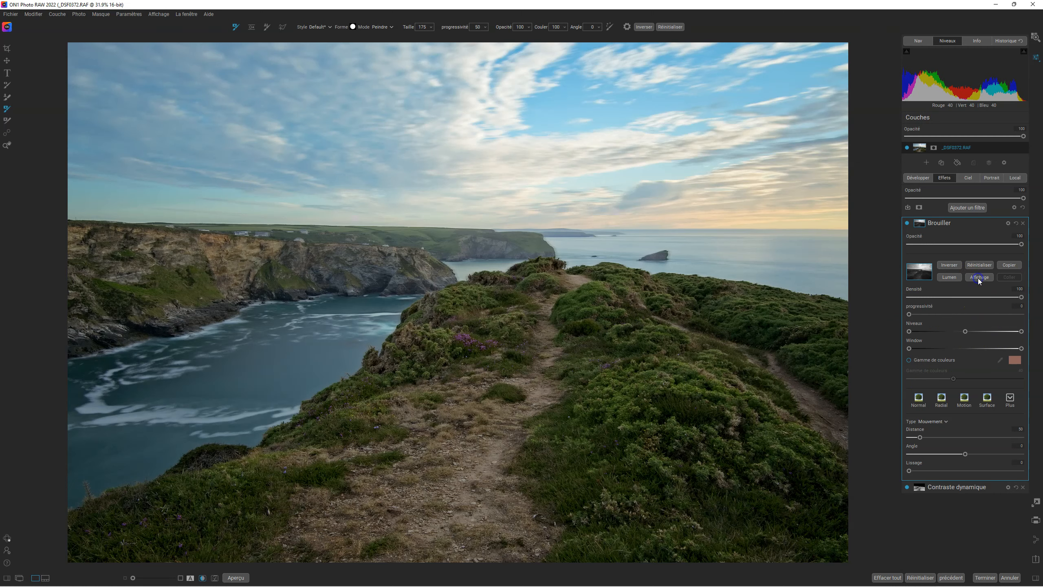
{"action": "left_click", "coordinate": [979, 265]}
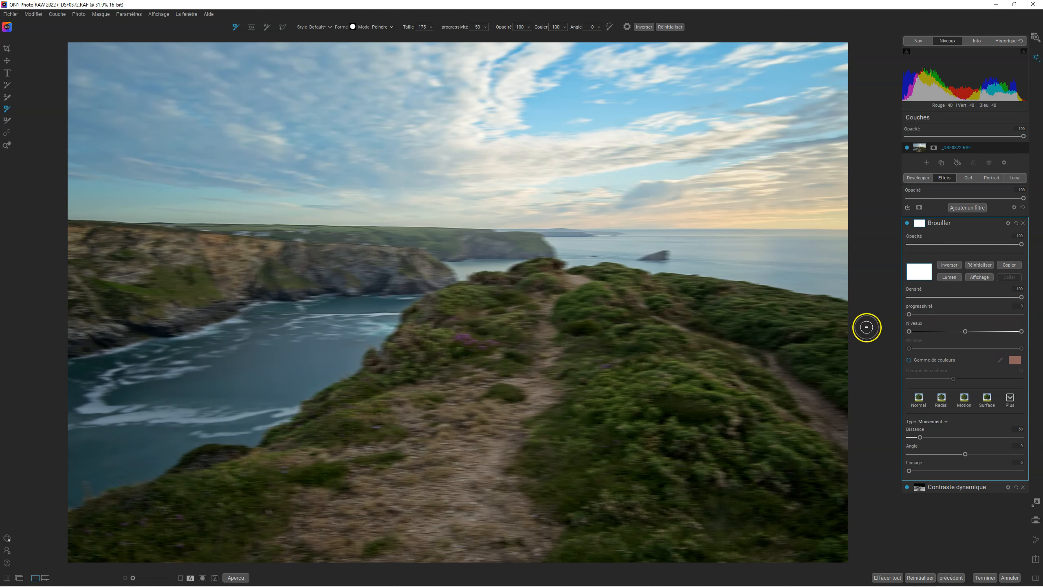
Mask the Brouiller filter with a horizontal gradient centred on the horizon so the blur covers the sky, and check the mask.
{"action": "left_click", "coordinate": [249, 27]}
{"action": "left_click", "coordinate": [505, 58]}
{"action": "left_click_drag", "start_coordinate": [505, 67], "coordinate": [403, 204]}
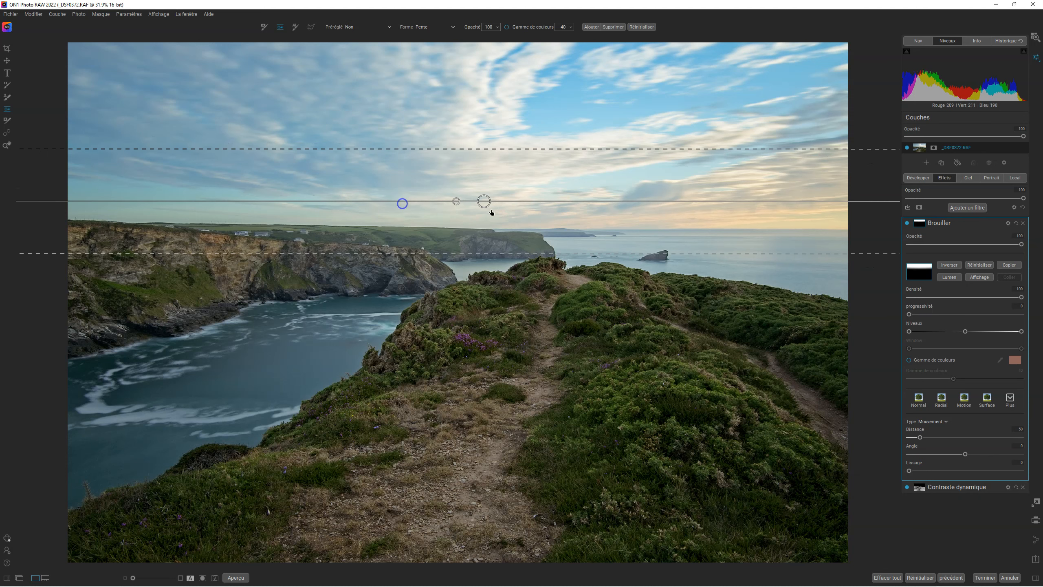
{"action": "left_click_drag", "start_coordinate": [485, 202], "coordinate": [480, 226]}
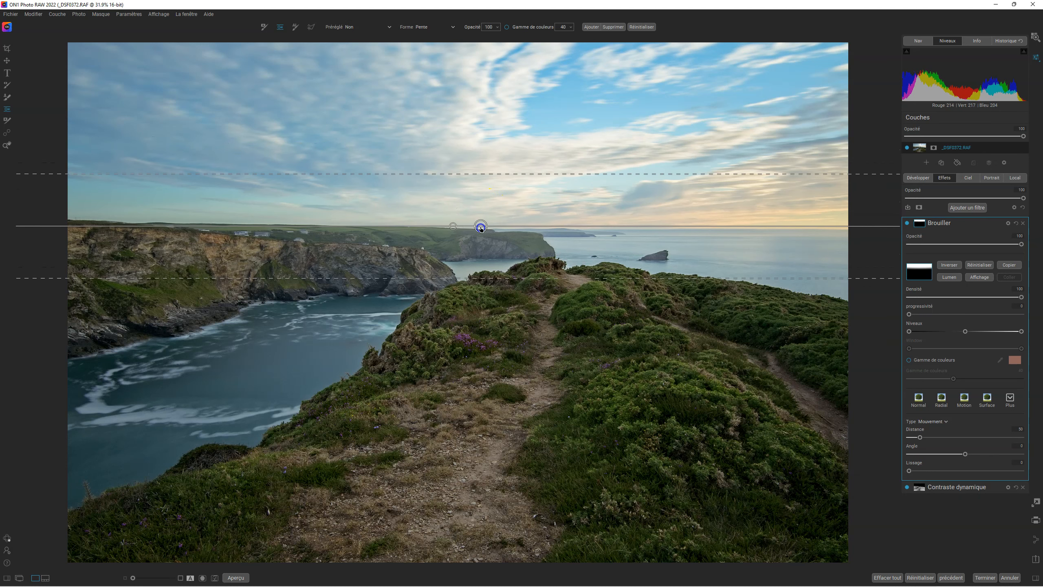
{"action": "left_click", "coordinate": [980, 277]}
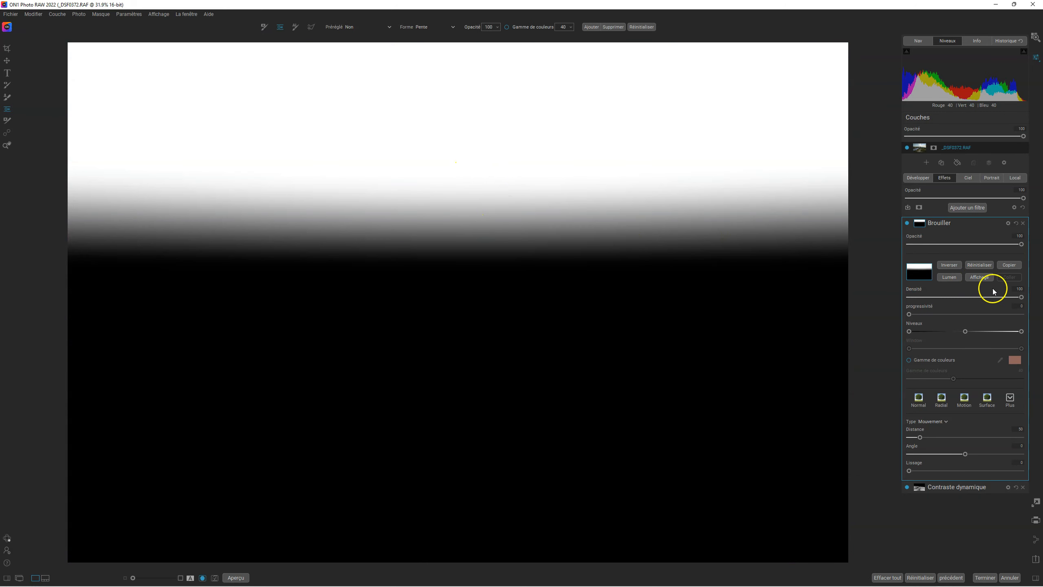
{"action": "left_click", "coordinate": [985, 282]}
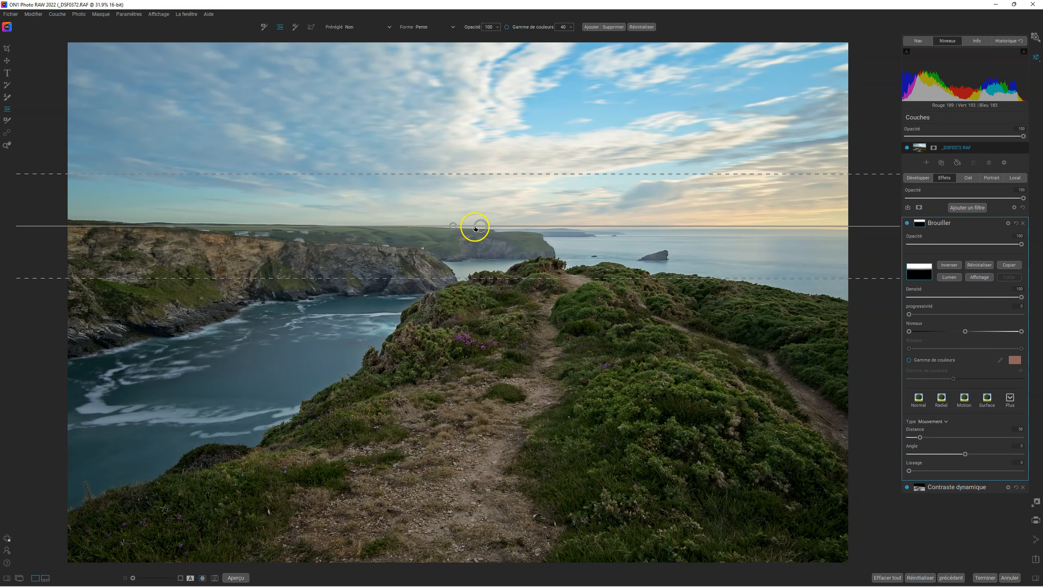
{"action": "left_click_drag", "start_coordinate": [479, 226], "coordinate": [510, 230]}
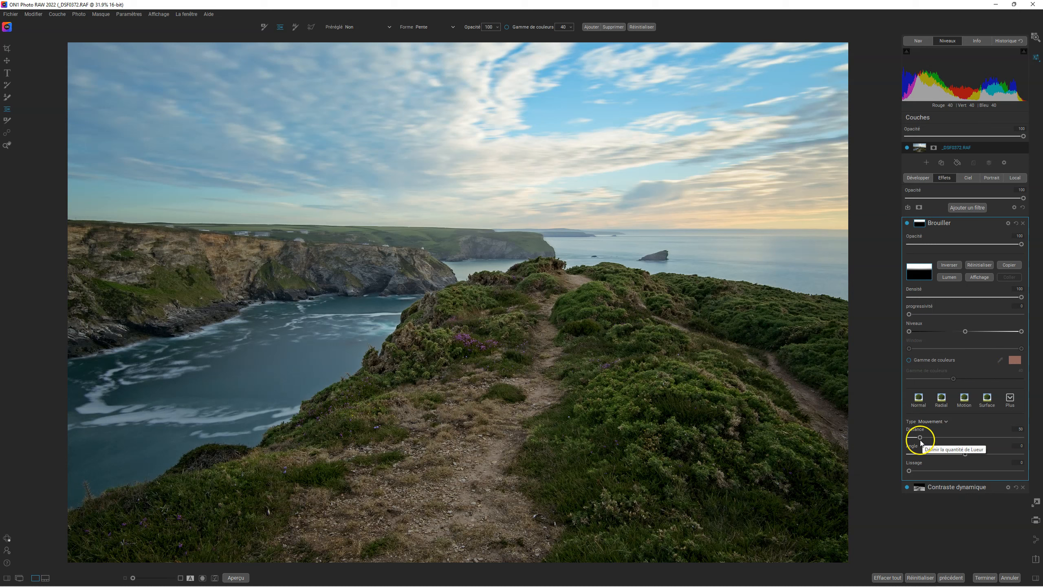
Increase the motion blur distance to roughly mid-range to stretch the clouds, and compare the Brouiller filter on and off.
{"action": "left_click_drag", "start_coordinate": [920, 437], "coordinate": [941, 437]}
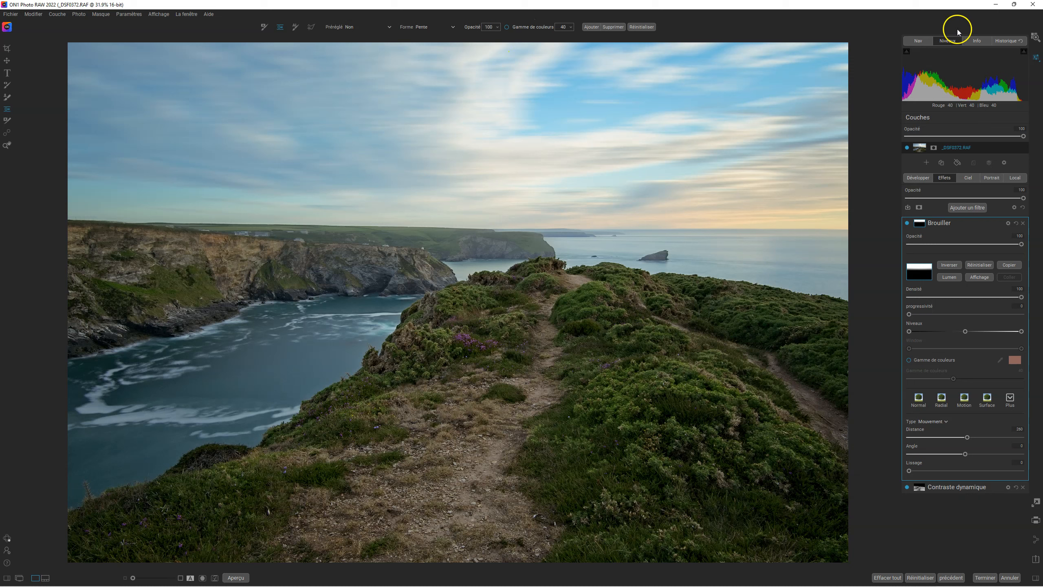
{"action": "left_click", "coordinate": [908, 224]}
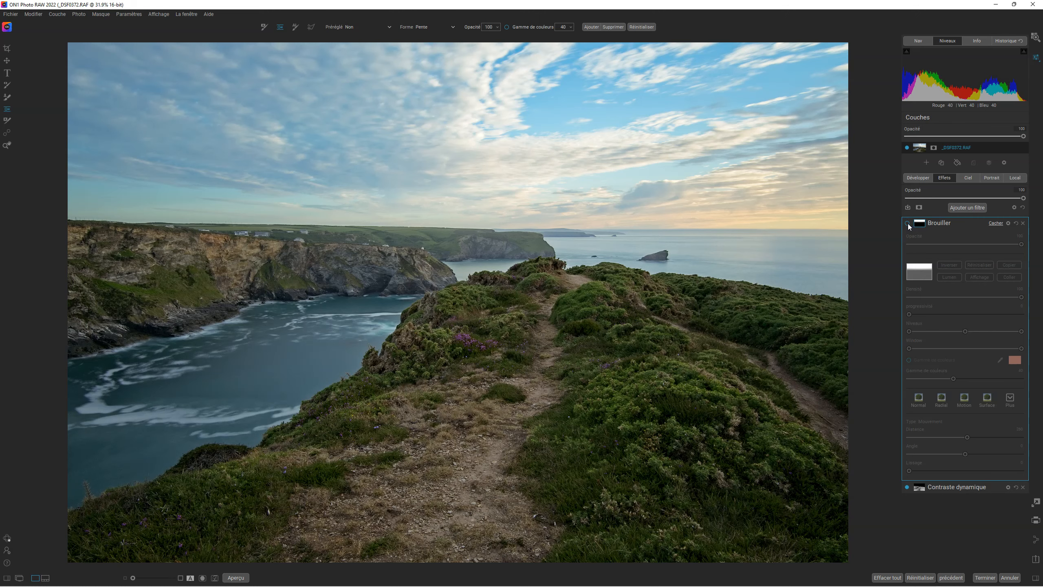
{"action": "left_click", "coordinate": [908, 223]}
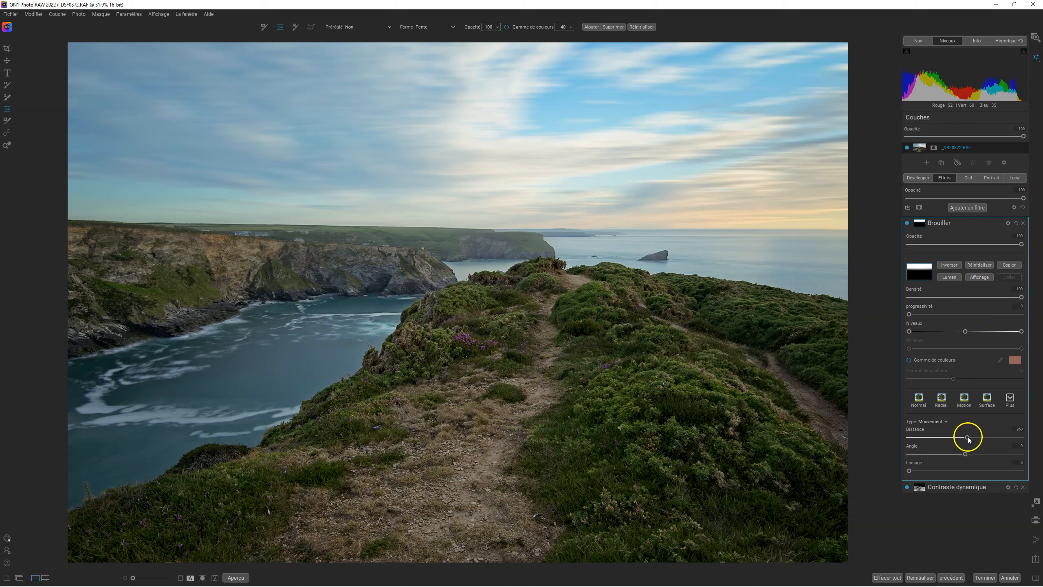
Try shorter motion blur distances on the Brouiller filter, from minimum up to about 124.
{"action": "left_click_drag", "start_coordinate": [917, 439], "coordinate": [941, 437]}
{"action": "left_click_drag", "start_coordinate": [953, 431], "coordinate": [892, 430]}
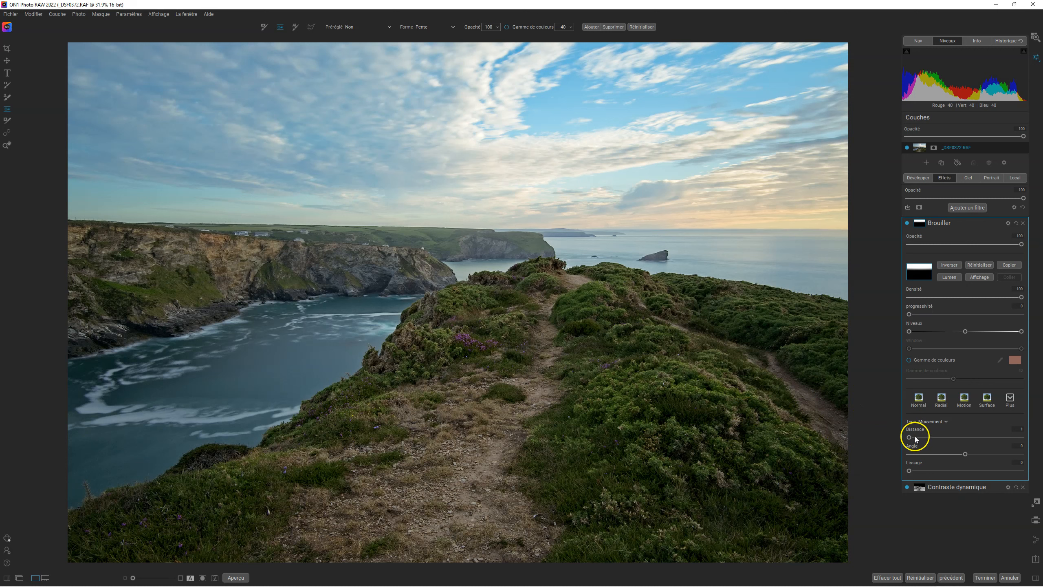
{"action": "left_click_drag", "start_coordinate": [913, 438], "coordinate": [934, 438]}
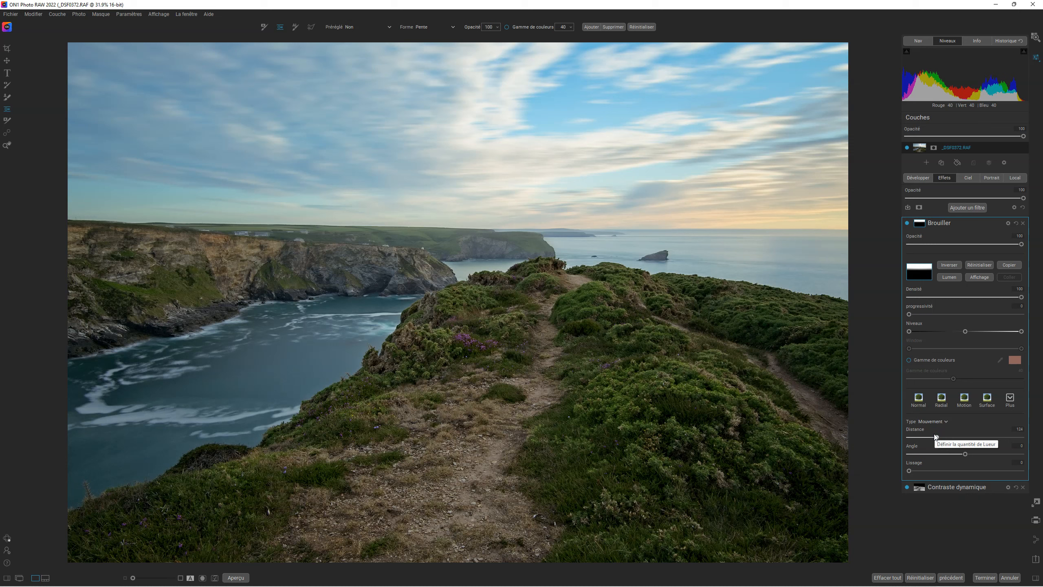
{"action": "left_click", "coordinate": [907, 208]}
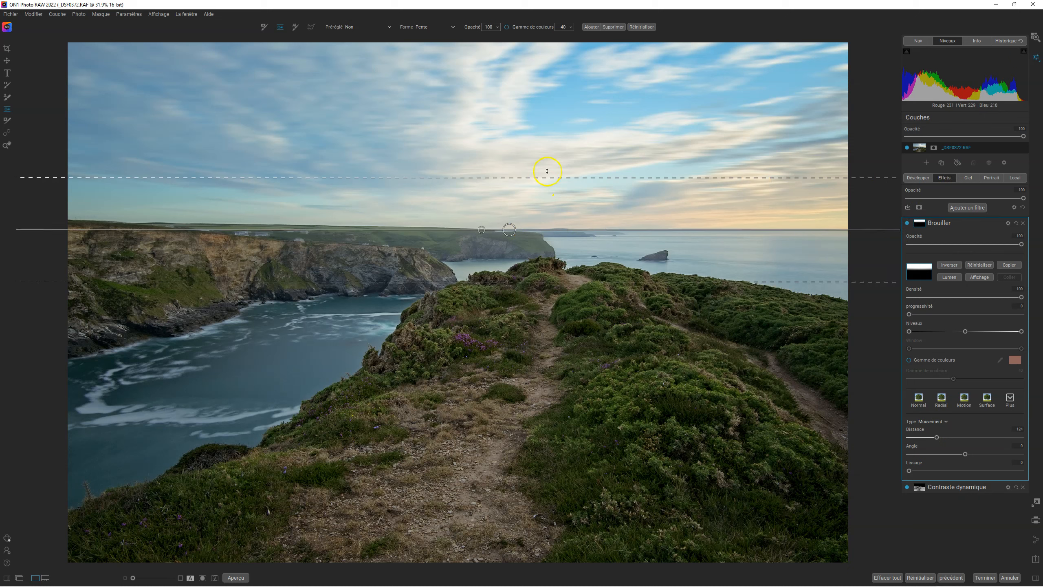
Enable Gamme de couleurs on the Brouiller gradient mask, shift the gradient slightly above the horizon to sample the sky, and check the mask.
{"action": "left_click", "coordinate": [507, 27]}
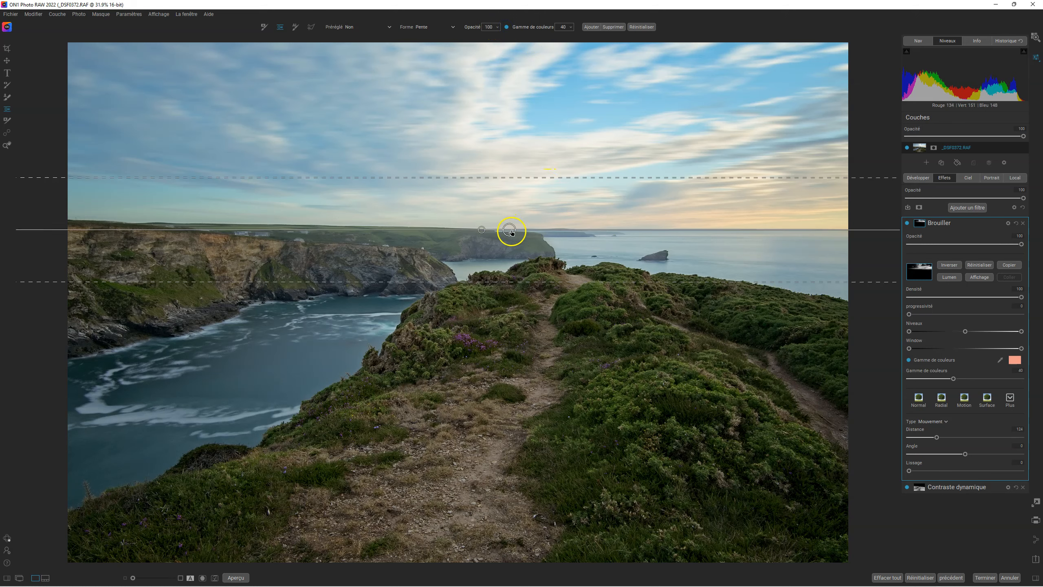
{"action": "mouse_move", "coordinate": [510, 231]}
{"action": "left_mouse_down"}
{"action": "mouse_move", "coordinate": [508, 211]}
{"action": "mouse_move", "coordinate": [509, 226]}
{"action": "left_mouse_up"}
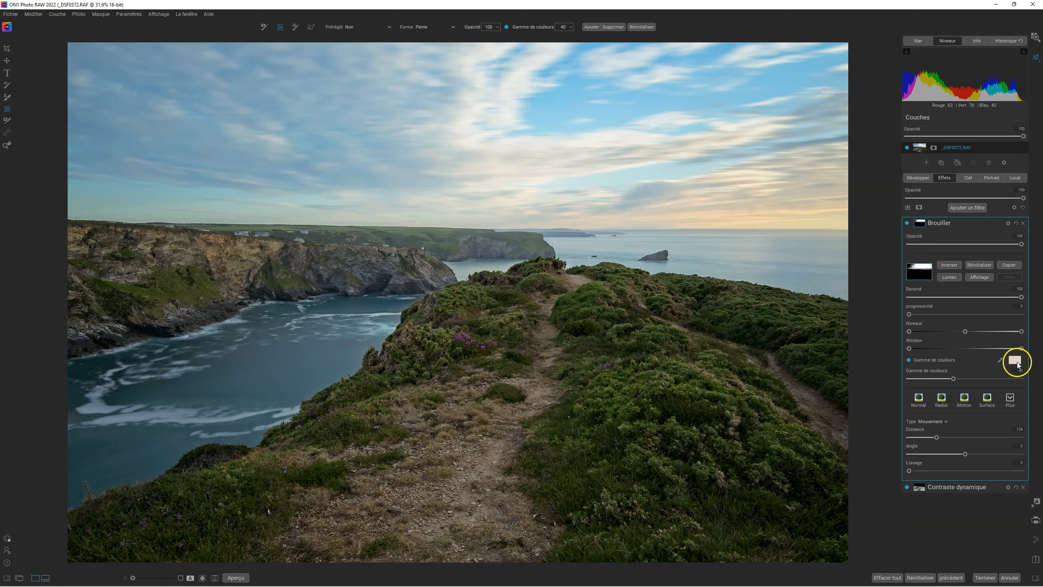
{"action": "left_click_drag", "start_coordinate": [559, 187], "coordinate": [577, 226]}
{"action": "left_click", "coordinate": [979, 277]}
{"action": "left_click_drag", "start_coordinate": [493, 209], "coordinate": [413, 212]}
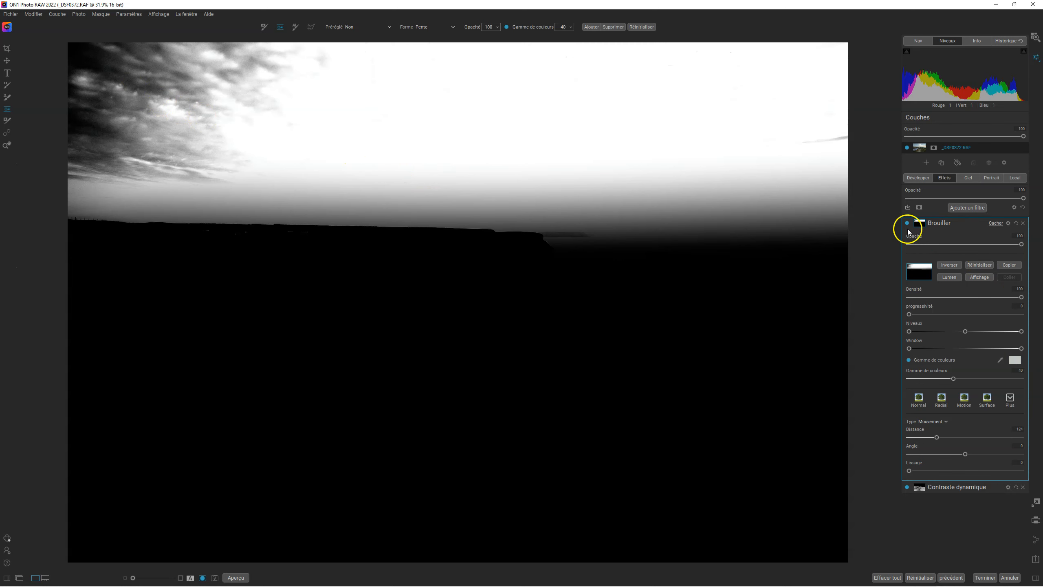
{"action": "left_click", "coordinate": [982, 279]}
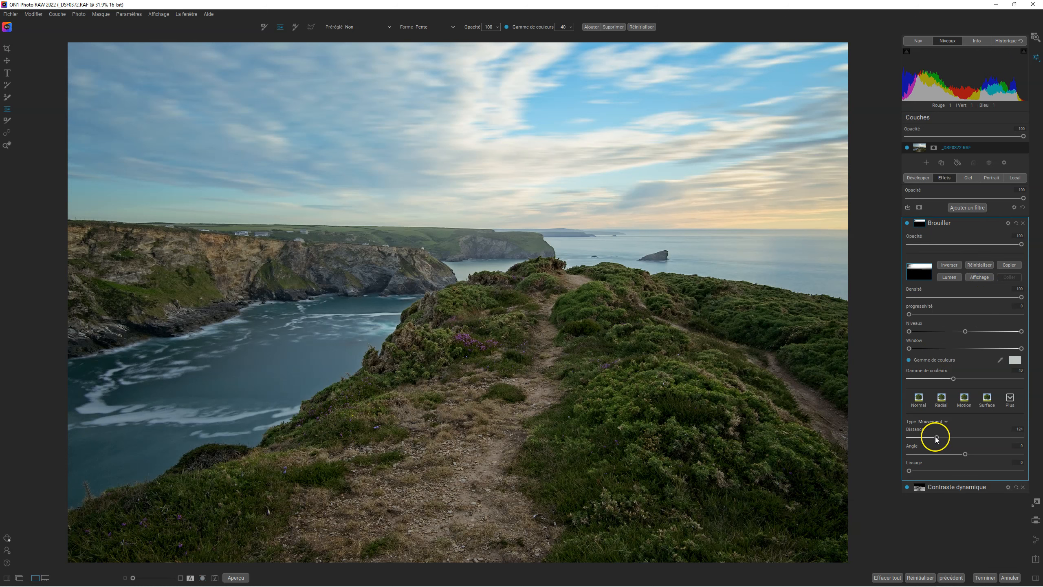
Raise the motion blur distance to about 340 and refine the Brouiller mask with brighter midtones and the gradient moved higher into the sky.
{"action": "mouse_move", "coordinate": [956, 439]}
{"action": "left_mouse_down"}
{"action": "mouse_move", "coordinate": [984, 437]}
{"action": "mouse_move", "coordinate": [953, 437]}
{"action": "left_mouse_up"}
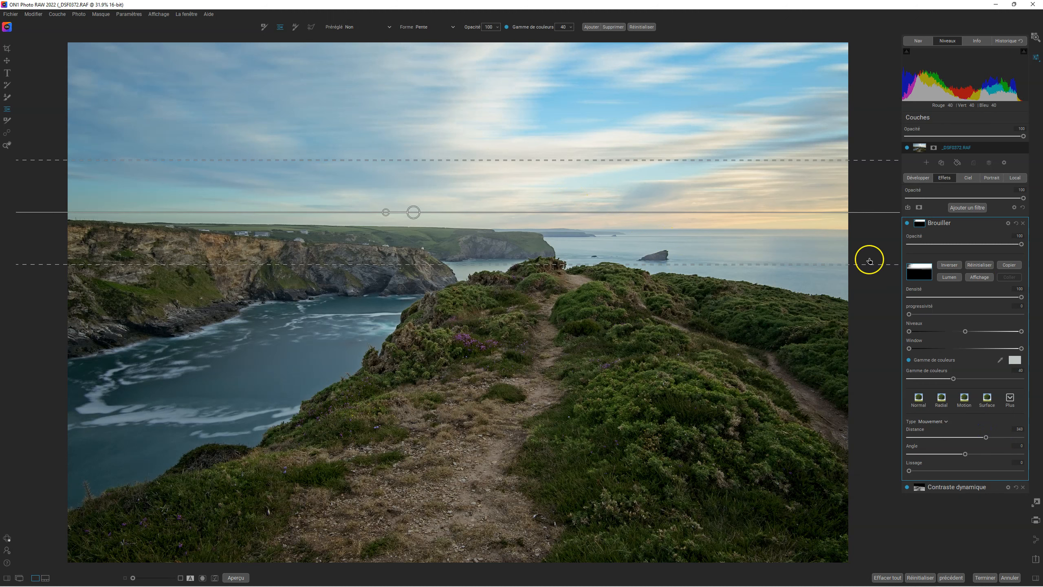
{"action": "left_click", "coordinate": [988, 279]}
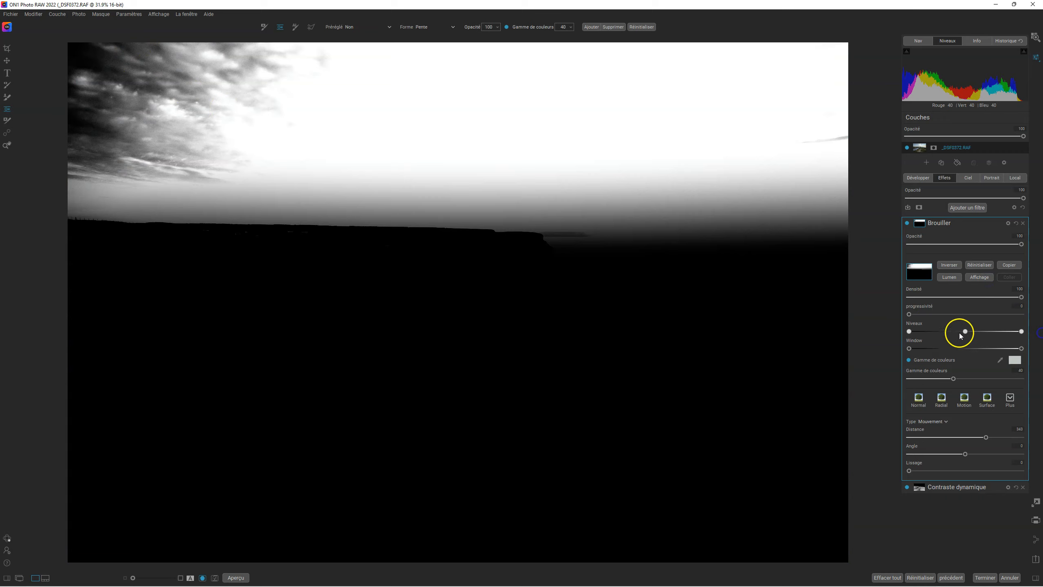
{"action": "left_click_drag", "start_coordinate": [961, 333], "coordinate": [925, 334]}
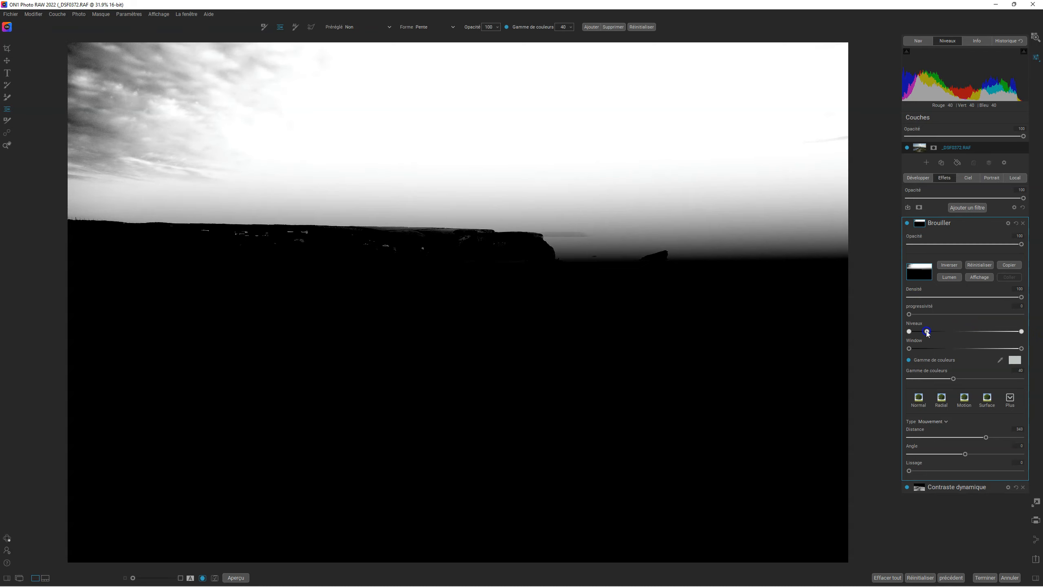
{"action": "left_click_drag", "start_coordinate": [414, 213], "coordinate": [412, 189]}
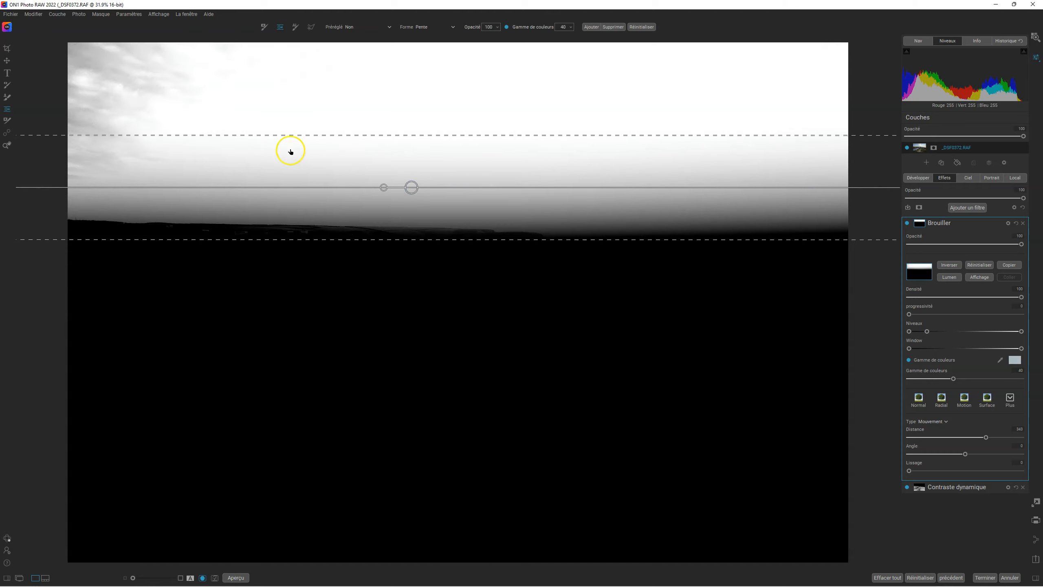
{"action": "left_click", "coordinate": [979, 277]}
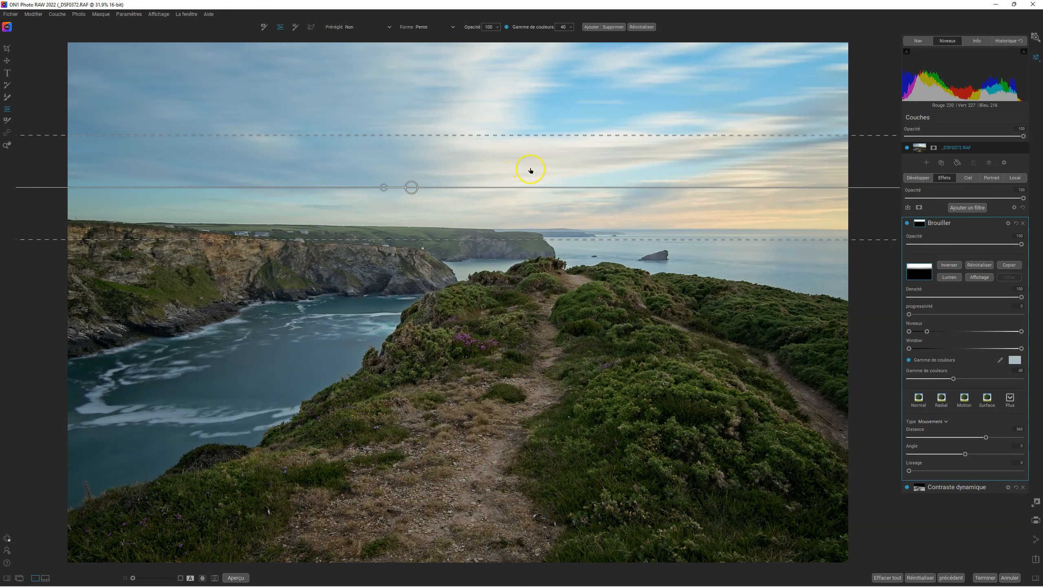
Inspect the Brouiller mask over the sky and compare the photo with the filter off and on.
{"action": "left_click", "coordinate": [987, 277]}
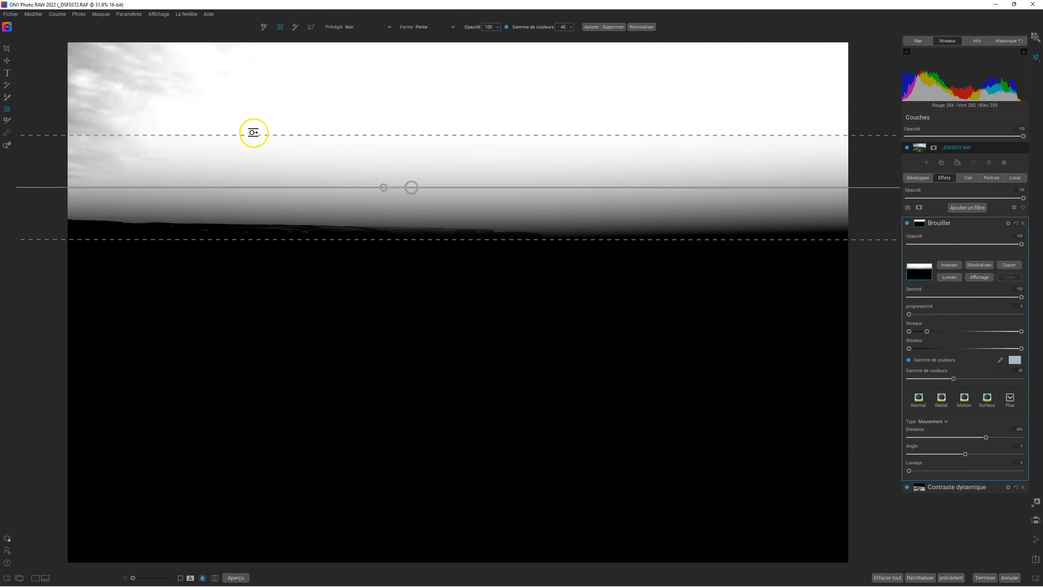
{"action": "left_click", "coordinate": [978, 278]}
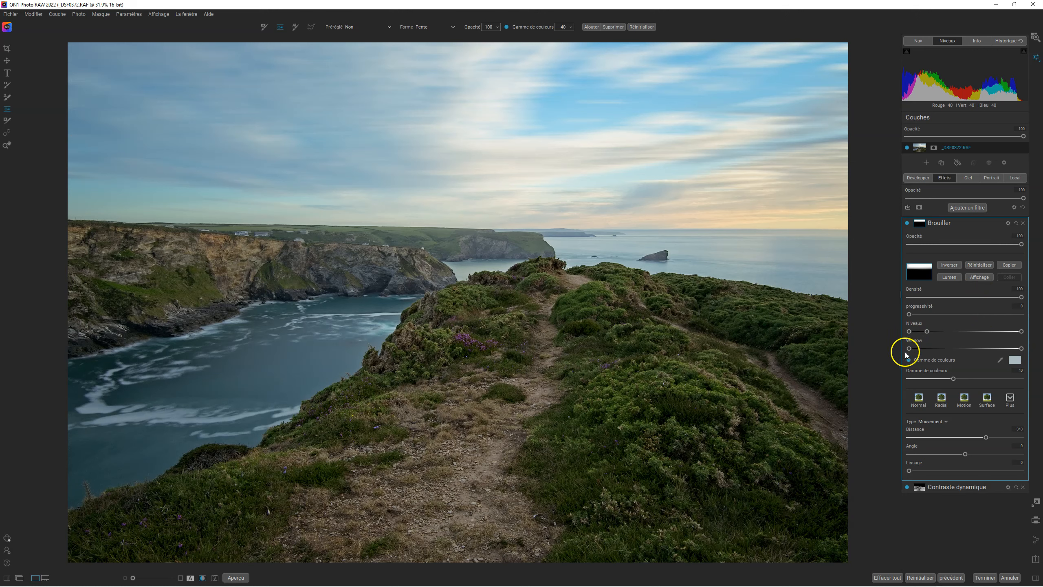
{"action": "left_click", "coordinate": [907, 224]}
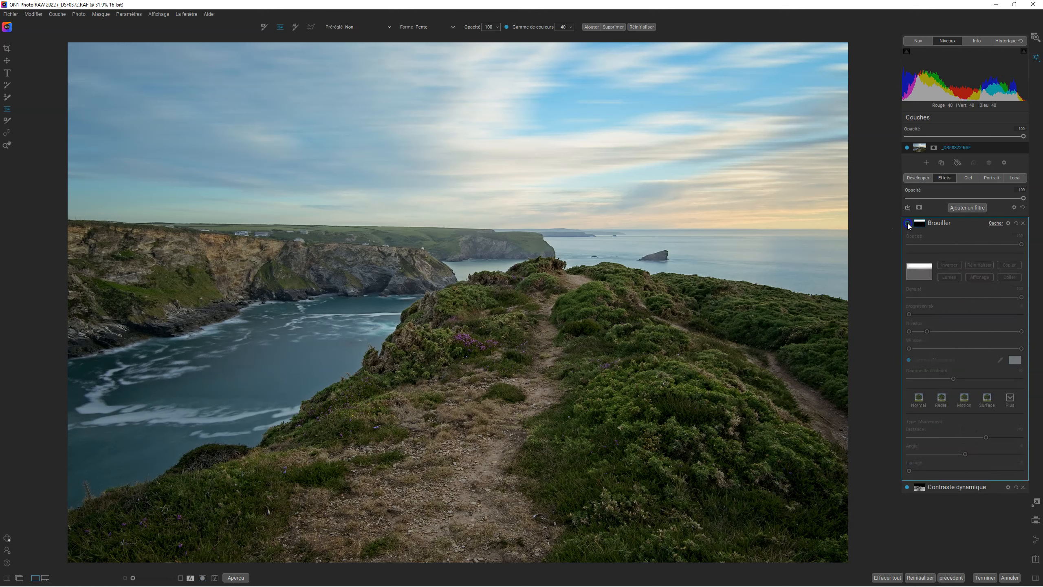
{"action": "left_click", "coordinate": [907, 223]}
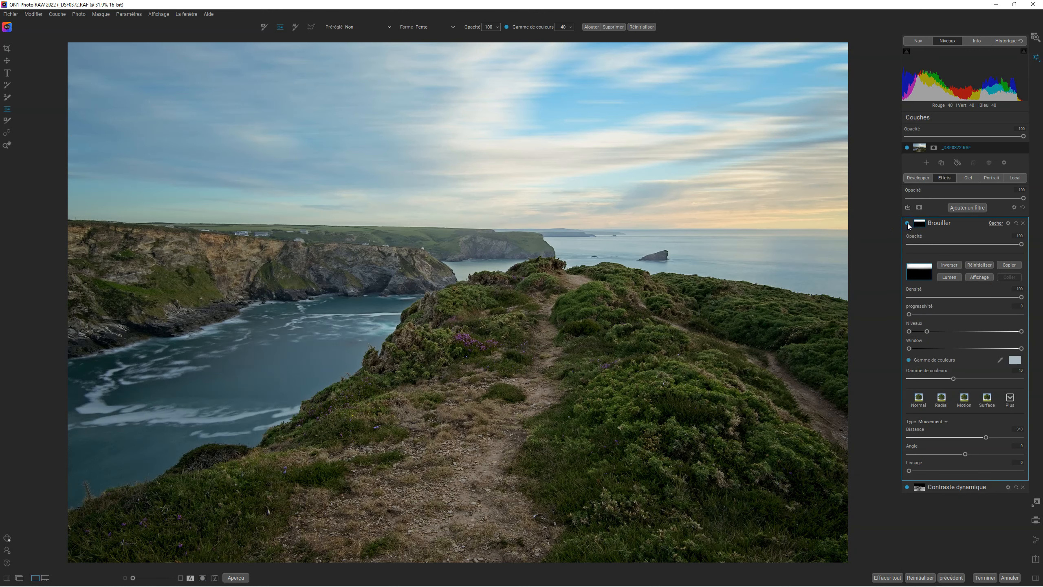
{"action": "left_click", "coordinate": [907, 223]}
{"action": "left_click", "coordinate": [982, 277]}
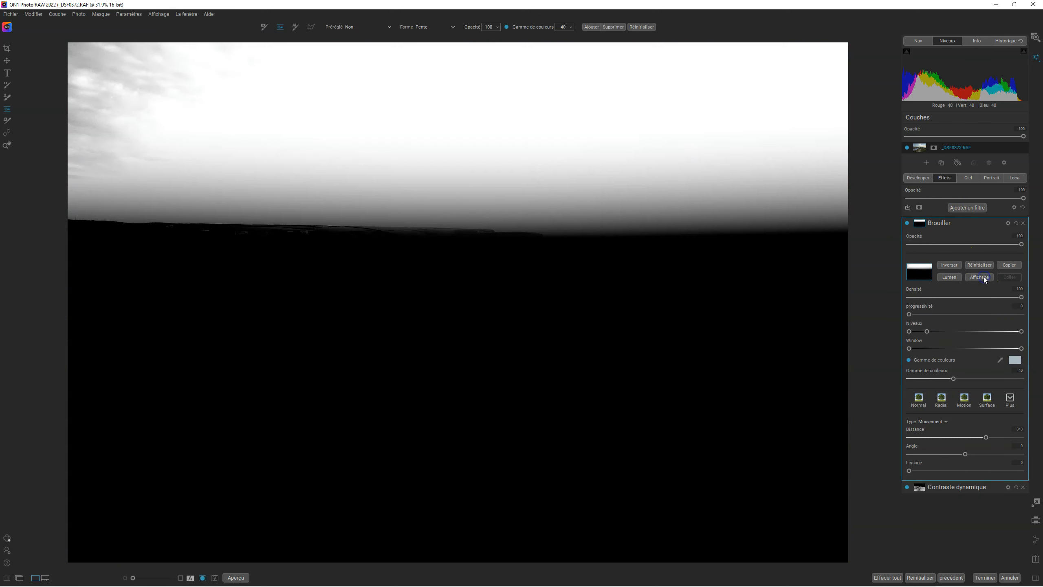
{"action": "left_click", "coordinate": [984, 277]}
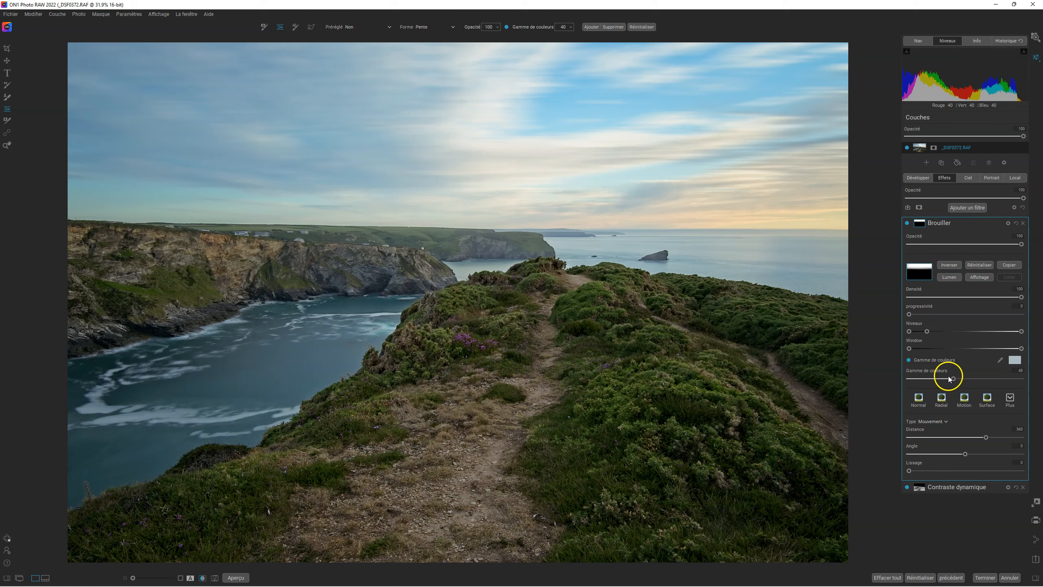
Reduce the motion blur distance to about 260 and compare the edited photo with the original.
{"action": "left_click_drag", "start_coordinate": [986, 437], "coordinate": [977, 416]}
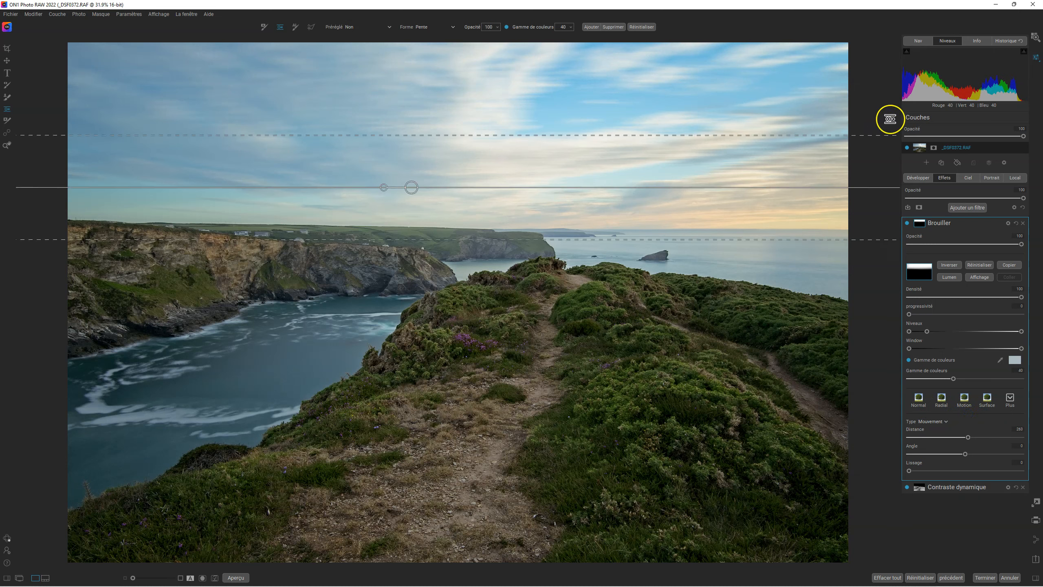
{"action": "left_click", "coordinate": [918, 178]}
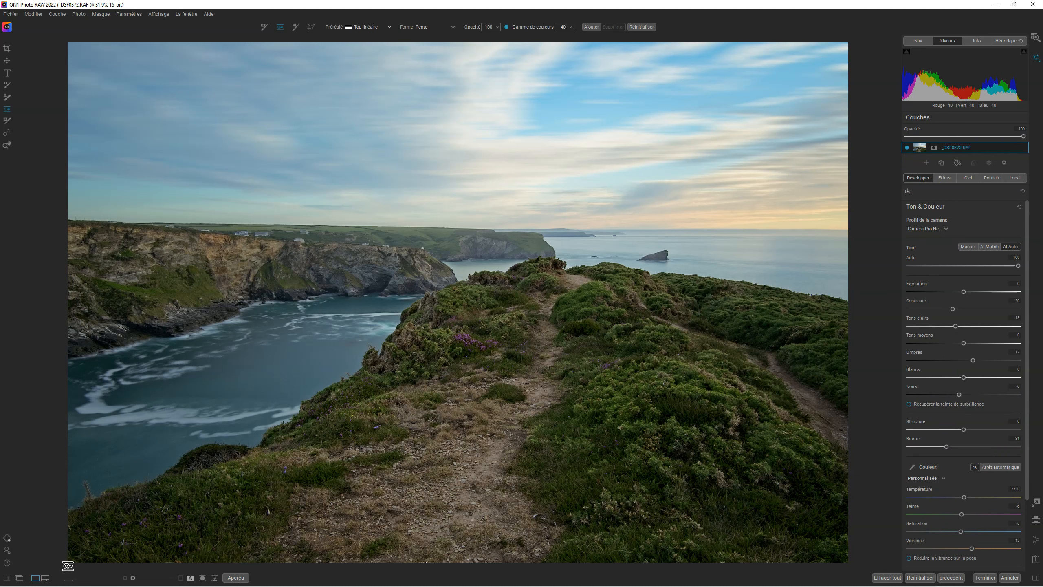
{"action": "key", "text": "backslash"}
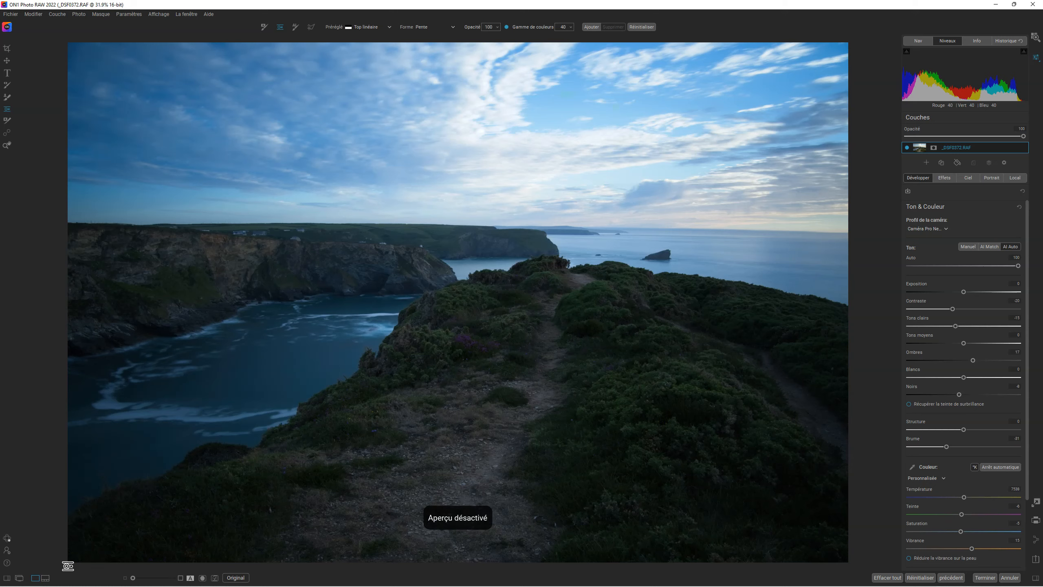
{"action": "key", "text": "backslash"}
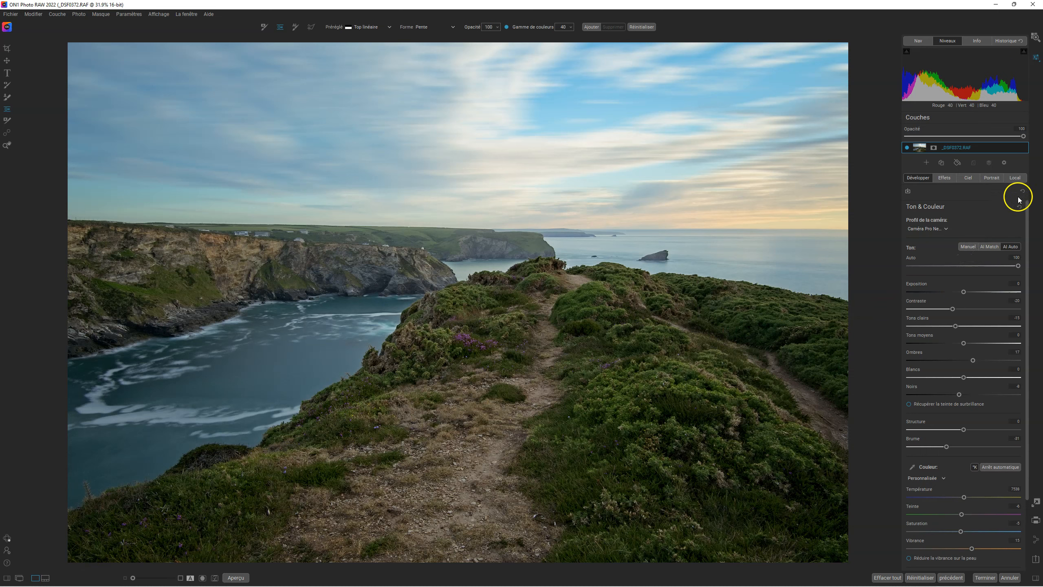
Prepare a local adjustment with the Lighten preset and a brush with feathering (progressivité) 100 and opacity 18.
{"action": "left_click", "coordinate": [1020, 182]}
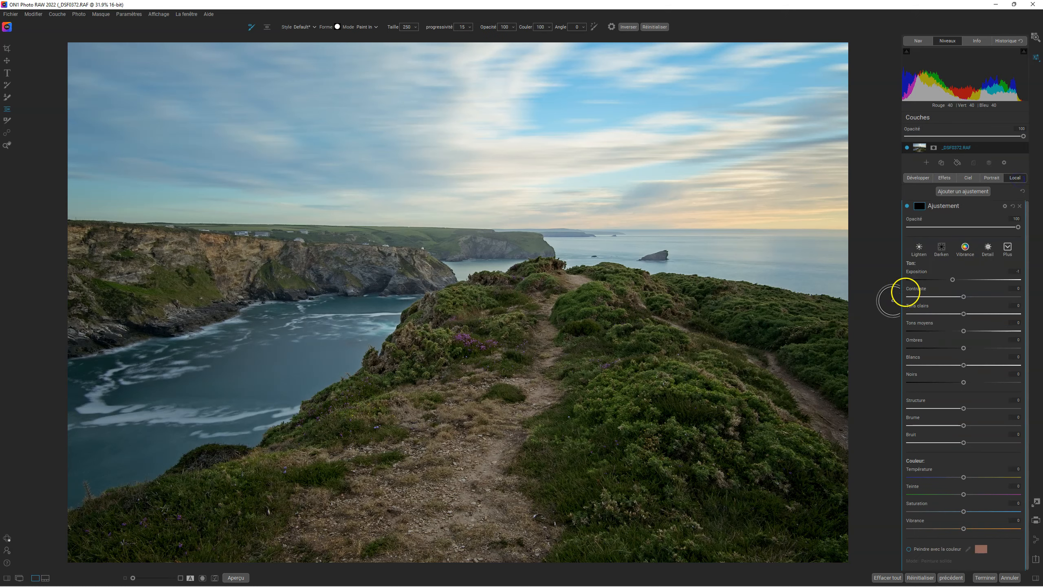
{"action": "left_click", "coordinate": [461, 27]}
{"action": "type", "text": "100"}
{"action": "left_click", "coordinate": [505, 28]}
{"action": "type", "text": "14"}
{"action": "left_click", "coordinate": [513, 28]}
{"action": "left_click", "coordinate": [477, 36]}
{"action": "left_click", "coordinate": [919, 255]}
Paint the lightening adjustment along the footpath, over the foreground ground and on the lit vegetation on both sides.
{"action": "mouse_move", "coordinate": [650, 322]}
{"action": "left_mouse_down"}
{"action": "mouse_move", "coordinate": [521, 352]}
{"action": "mouse_move", "coordinate": [558, 291]}
{"action": "mouse_move", "coordinate": [548, 379]}
{"action": "mouse_move", "coordinate": [543, 323]}
{"action": "mouse_move", "coordinate": [547, 388]}
{"action": "left_mouse_up"}
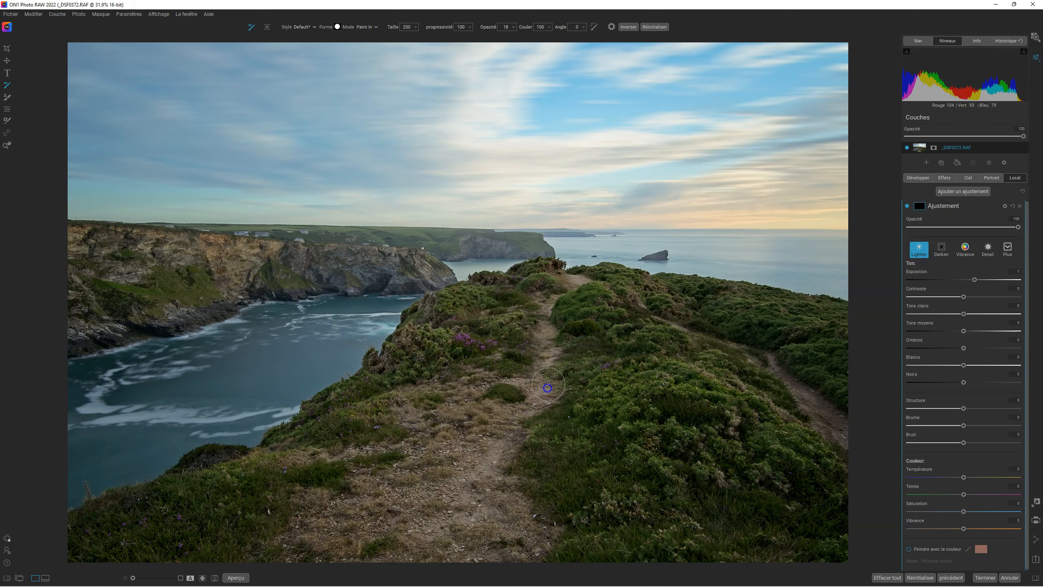
{"action": "left_click_drag", "start_coordinate": [499, 431], "coordinate": [499, 431]}
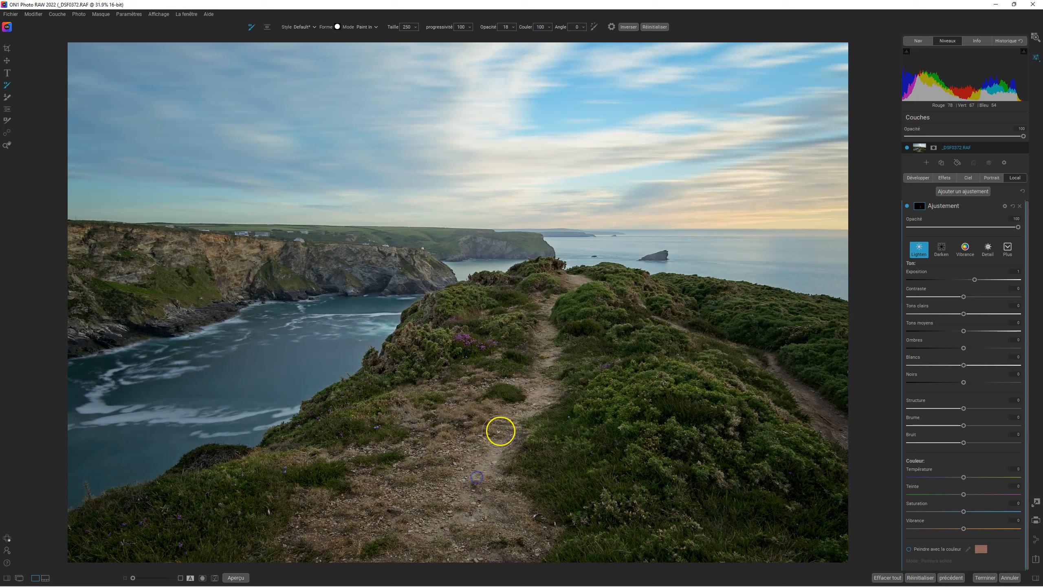
{"action": "left_click", "coordinate": [426, 487]}
{"action": "left_click", "coordinate": [447, 499]}
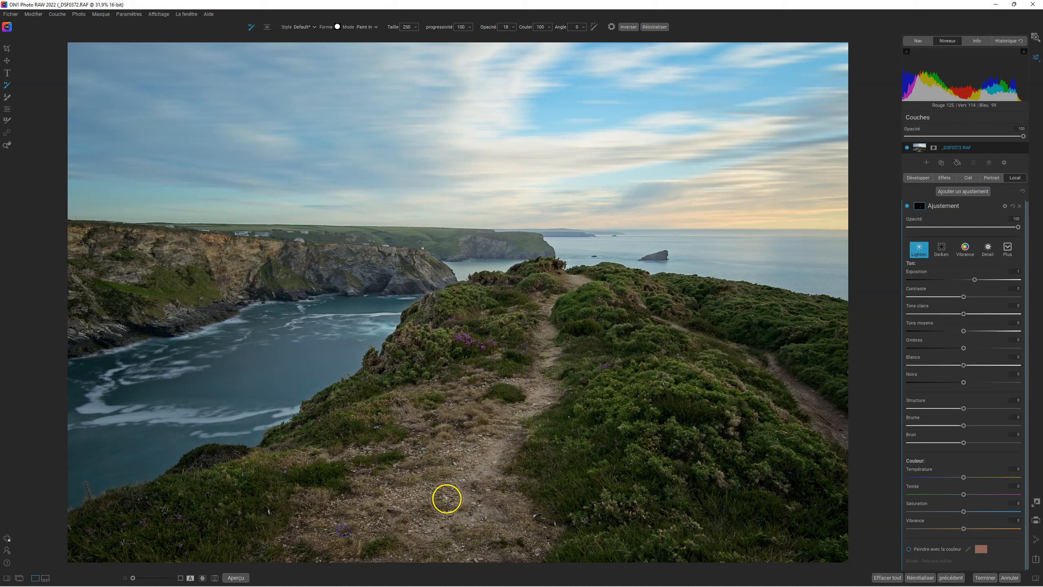
{"action": "left_click", "coordinate": [479, 479]}
{"action": "left_click", "coordinate": [786, 453]}
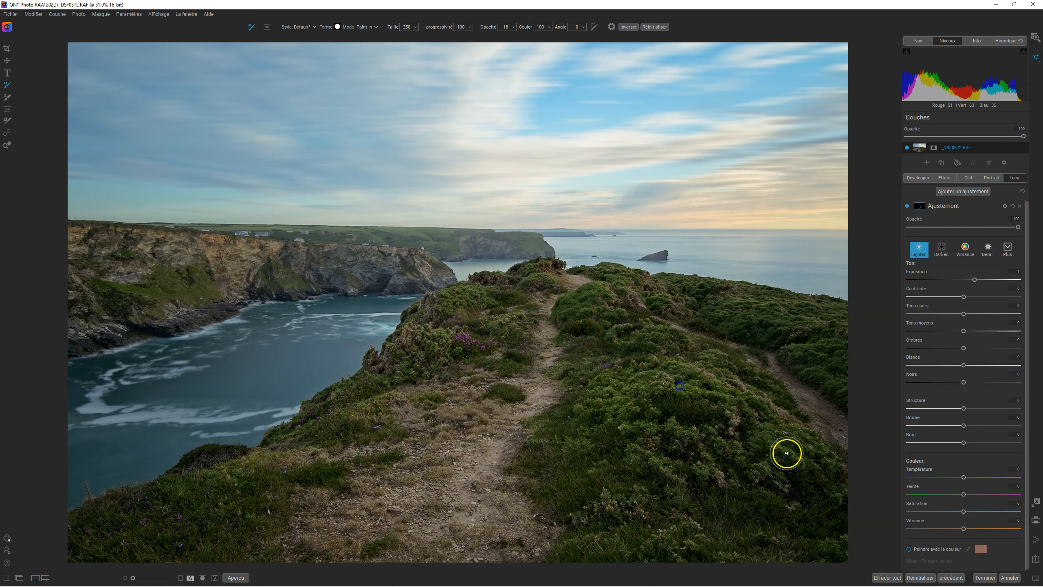
{"action": "left_click", "coordinate": [205, 497]}
{"action": "mouse_move", "coordinate": [337, 426]}
{"action": "left_mouse_down"}
{"action": "mouse_move", "coordinate": [379, 381]}
{"action": "mouse_move", "coordinate": [345, 429]}
{"action": "left_mouse_up"}
Add a second local adjustment with the Darken preset and start darkening the shadows beside the path, using a brush size of 125.
{"action": "left_click", "coordinate": [970, 193]}
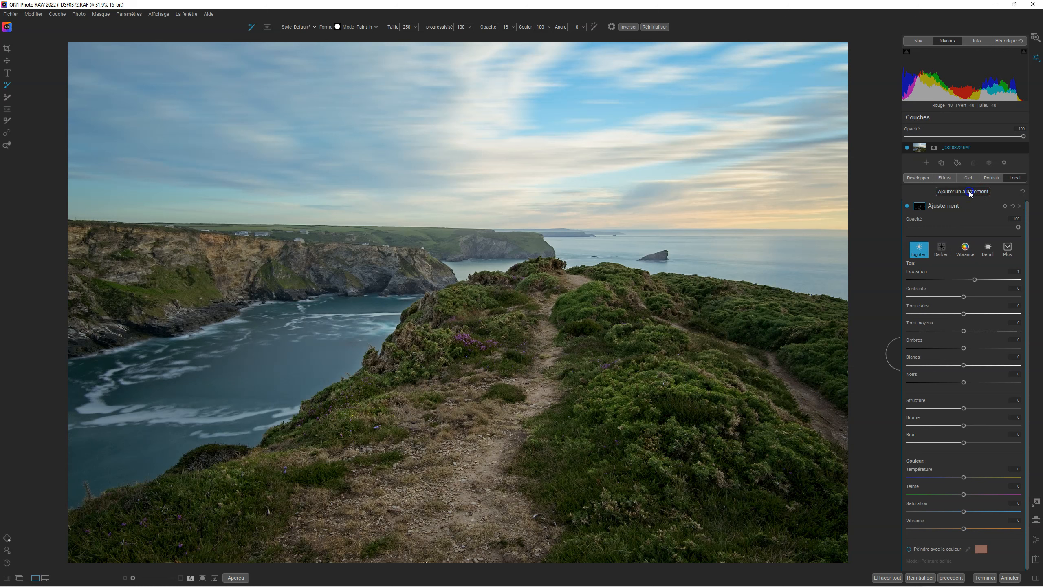
{"action": "left_click", "coordinate": [941, 250]}
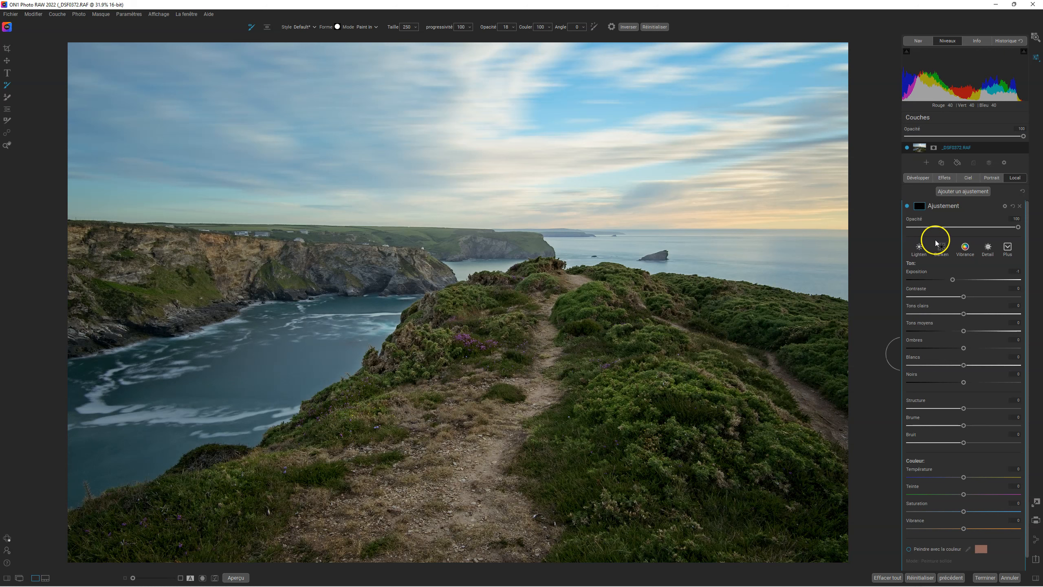
{"action": "mouse_move", "coordinate": [689, 340]}
{"action": "left_mouse_down"}
{"action": "mouse_move", "coordinate": [580, 361]}
{"action": "mouse_move", "coordinate": [562, 348]}
{"action": "mouse_move", "coordinate": [554, 302]}
{"action": "left_mouse_up"}
{"action": "key", "text": "bracketleft"}
{"action": "key", "text": "bracketright"}
{"action": "key", "text": "bracketright"}
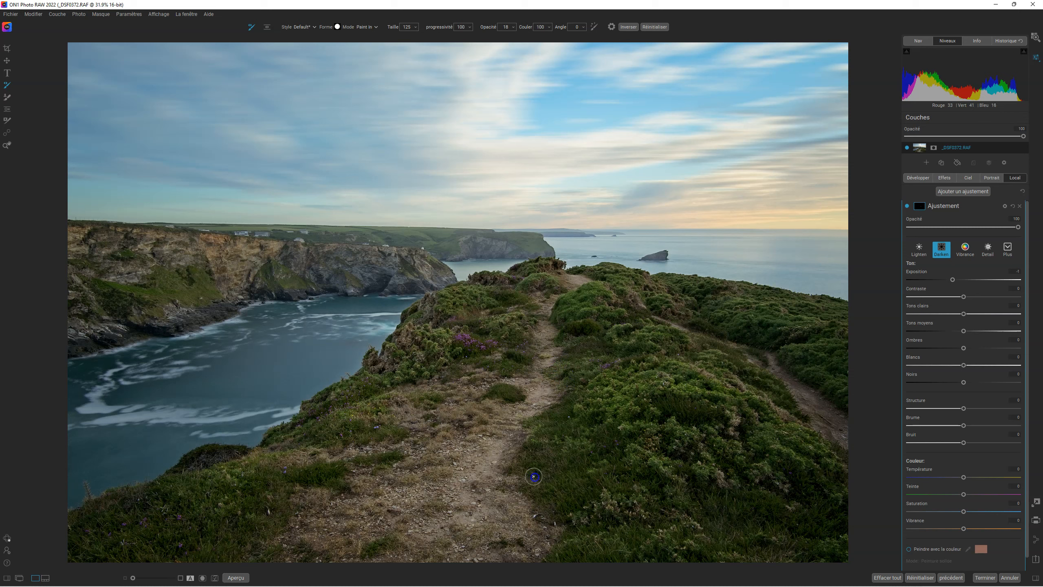
Paint the darkening adjustment over the shaded bushes on the right-hand slope and compare it off and on.
{"action": "left_click", "coordinate": [907, 205]}
{"action": "left_click", "coordinate": [907, 206]}
{"action": "mouse_move", "coordinate": [640, 303]}
{"action": "left_mouse_down"}
{"action": "mouse_move", "coordinate": [782, 385]}
{"action": "mouse_move", "coordinate": [851, 453]}
{"action": "left_mouse_up"}
{"action": "mouse_move", "coordinate": [666, 449]}
{"action": "left_mouse_down"}
{"action": "mouse_move", "coordinate": [743, 445]}
{"action": "mouse_move", "coordinate": [748, 433]}
{"action": "left_mouse_up"}
{"action": "left_click", "coordinate": [907, 206]}
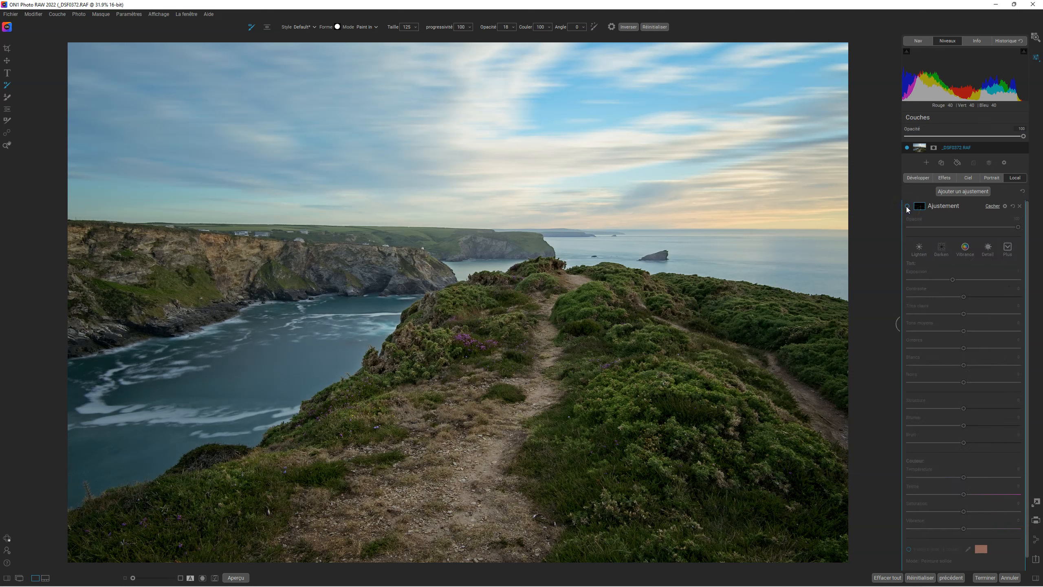
{"action": "left_click", "coordinate": [907, 207]}
{"action": "left_click", "coordinate": [908, 207]}
{"action": "left_click", "coordinate": [907, 207]}
{"action": "left_click", "coordinate": [907, 207]}
{"action": "left_click", "coordinate": [907, 207]}
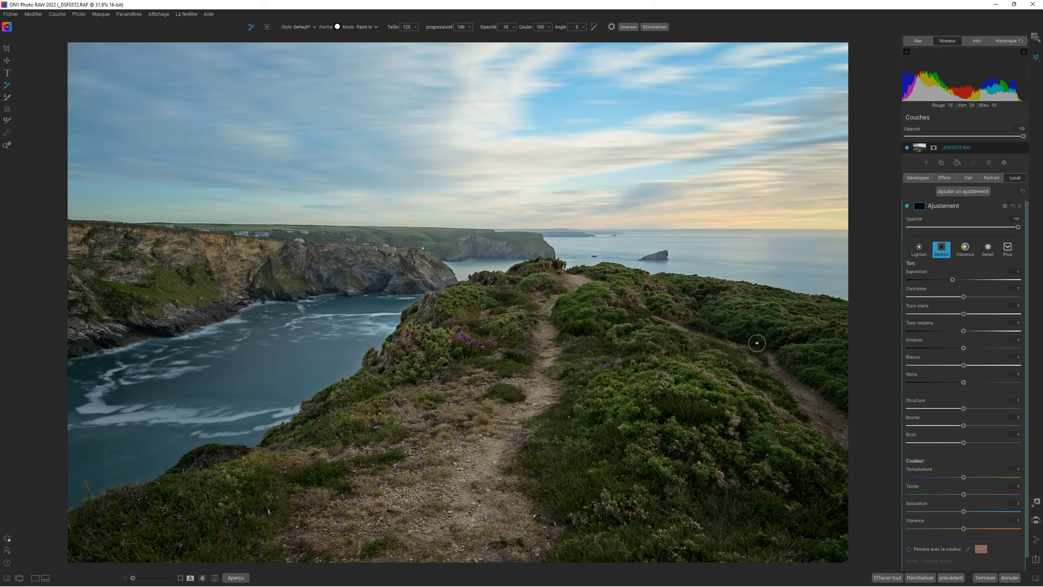
Add a Rehausseur de couleur filter to the effects and apply its Fall preset.
{"action": "left_click", "coordinate": [942, 178]}
{"action": "left_click", "coordinate": [971, 209]}
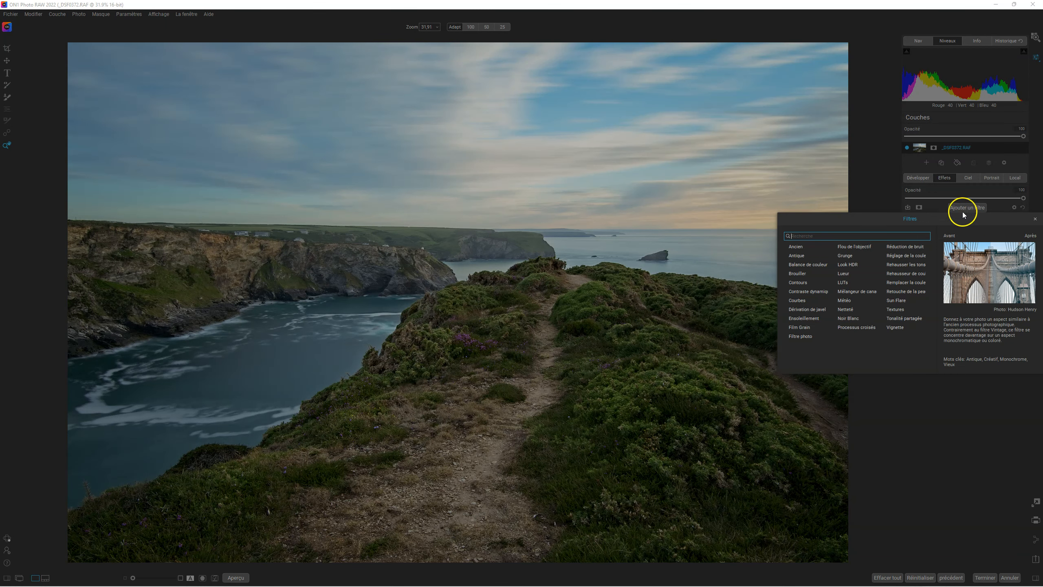
{"action": "left_click", "coordinate": [901, 275]}
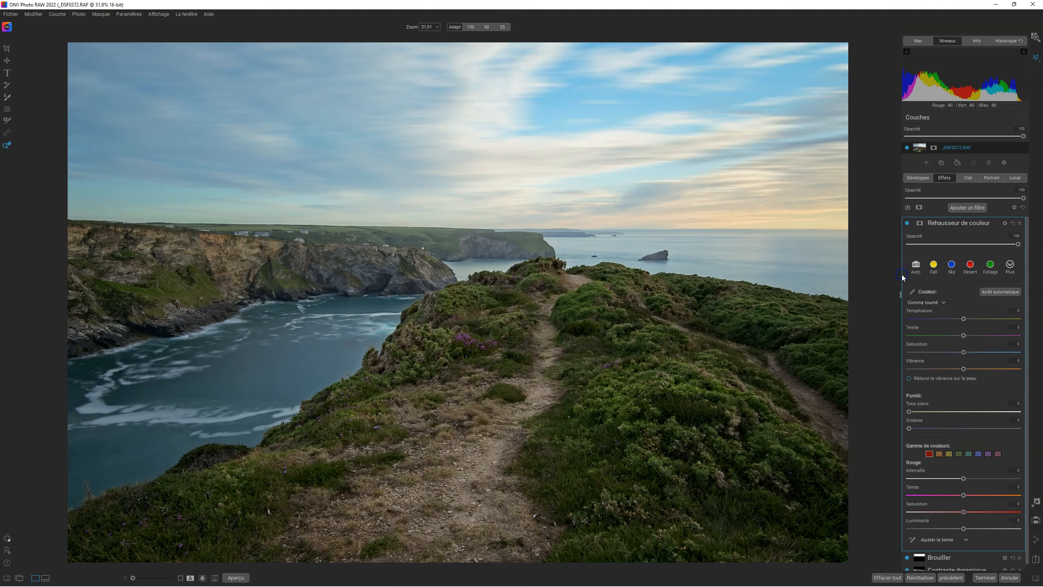
{"action": "left_click", "coordinate": [935, 266]}
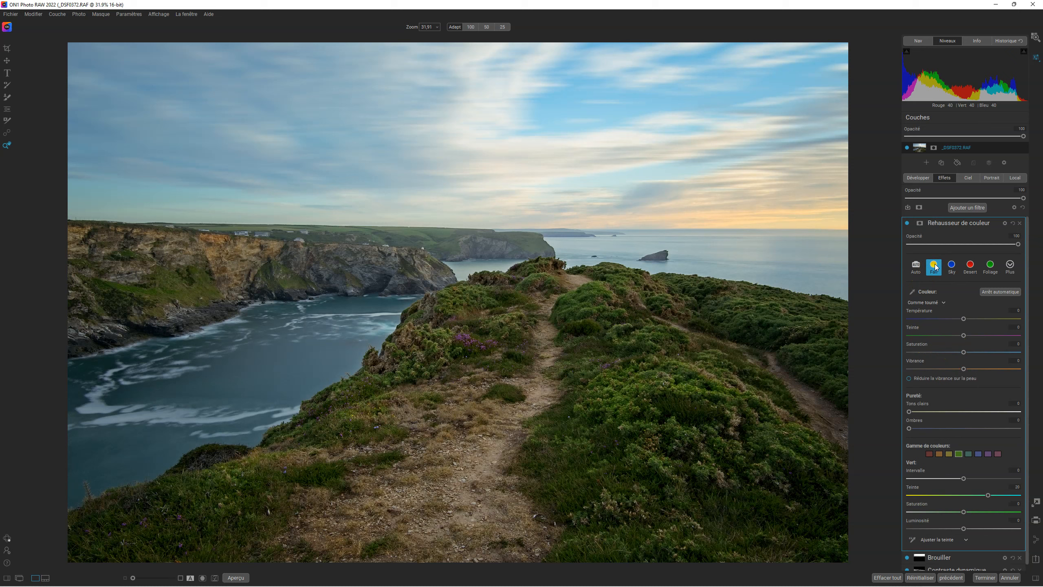
Compare the image with the Rehausseur de couleur filter off and on, leave it enabled and collapse its settings.
{"action": "left_click", "coordinate": [908, 224]}
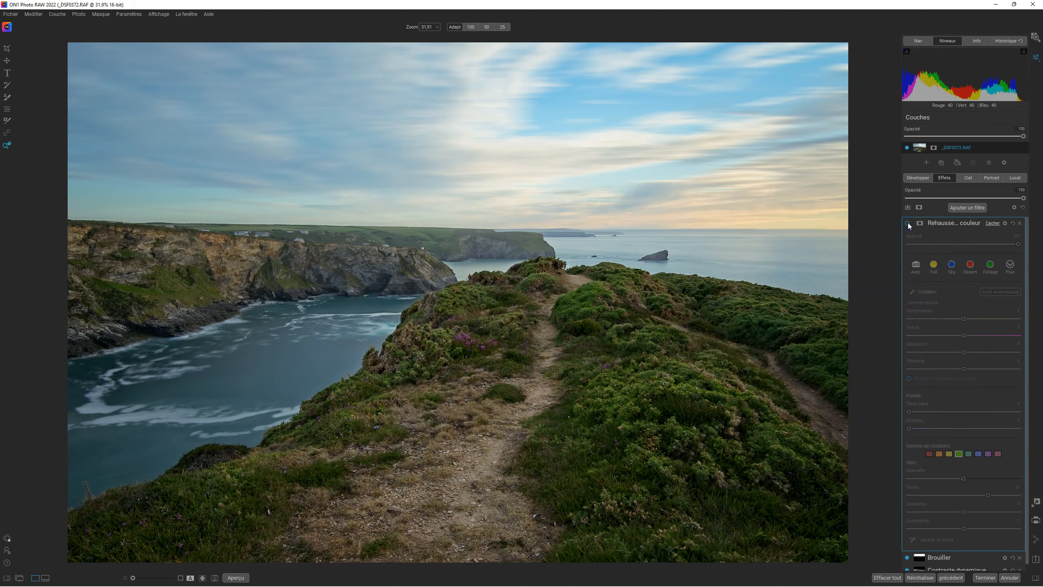
{"action": "left_click", "coordinate": [908, 223]}
{"action": "left_click", "coordinate": [908, 223]}
{"action": "left_click", "coordinate": [908, 223]}
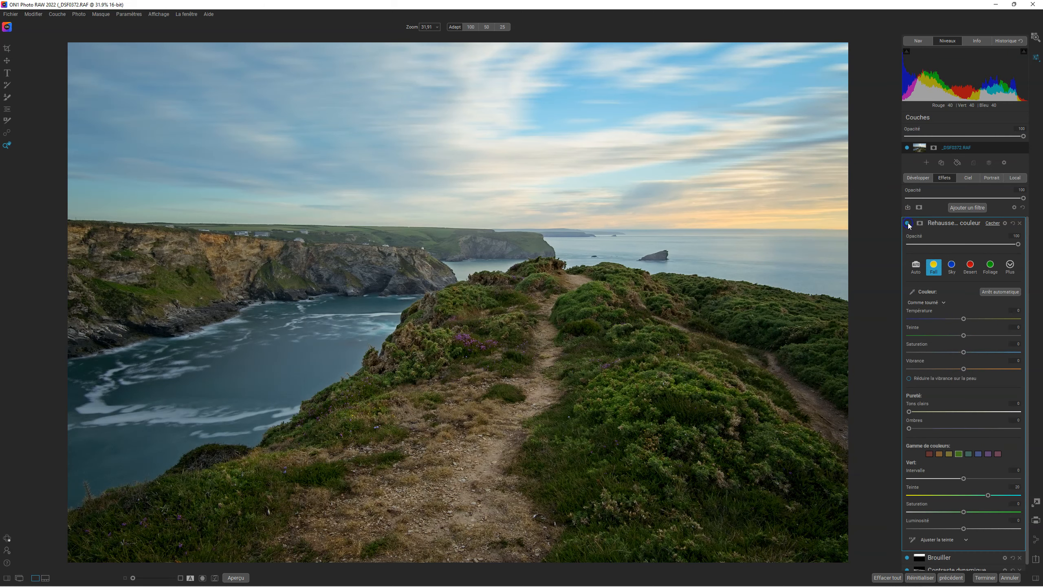
{"action": "left_click", "coordinate": [946, 223]}
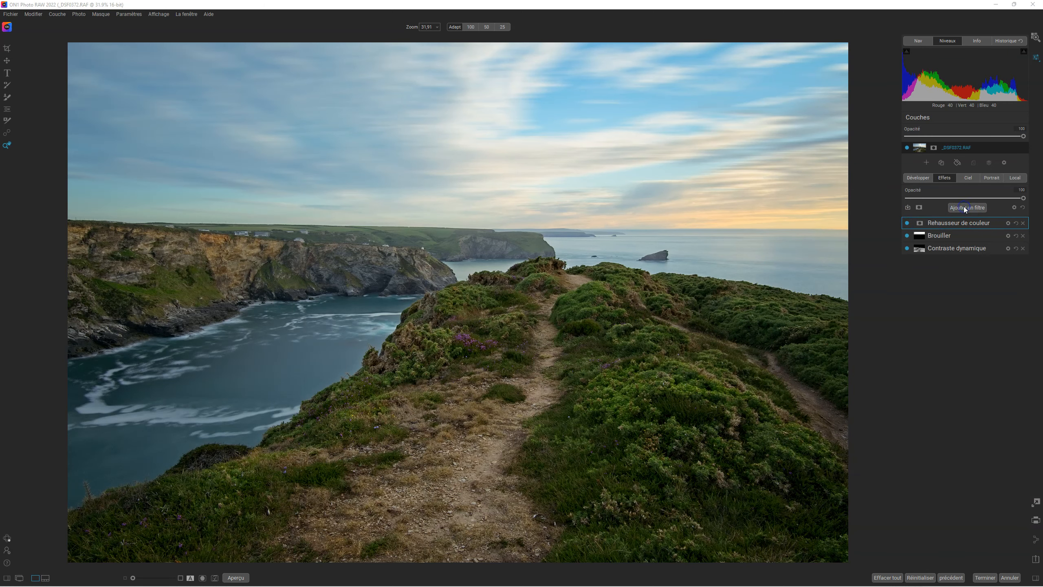
Add a Vignette filter centred on the far end of the footpath, with Luminosité -100, Taille 0 and progressivité 100.
{"action": "left_click", "coordinate": [965, 208]}
{"action": "left_click", "coordinate": [896, 328]}
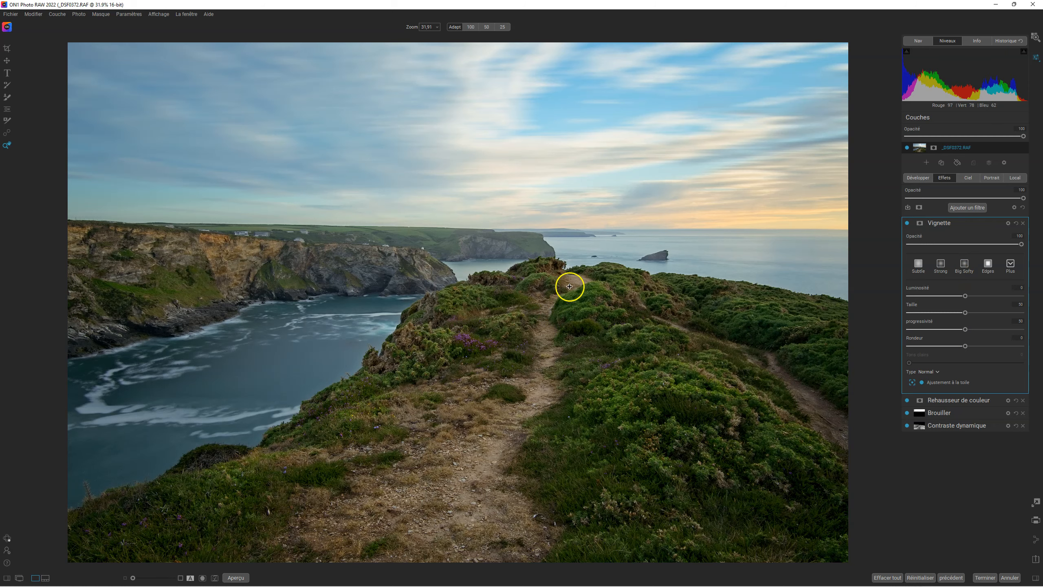
{"action": "left_click_drag", "start_coordinate": [964, 296], "coordinate": [874, 300]}
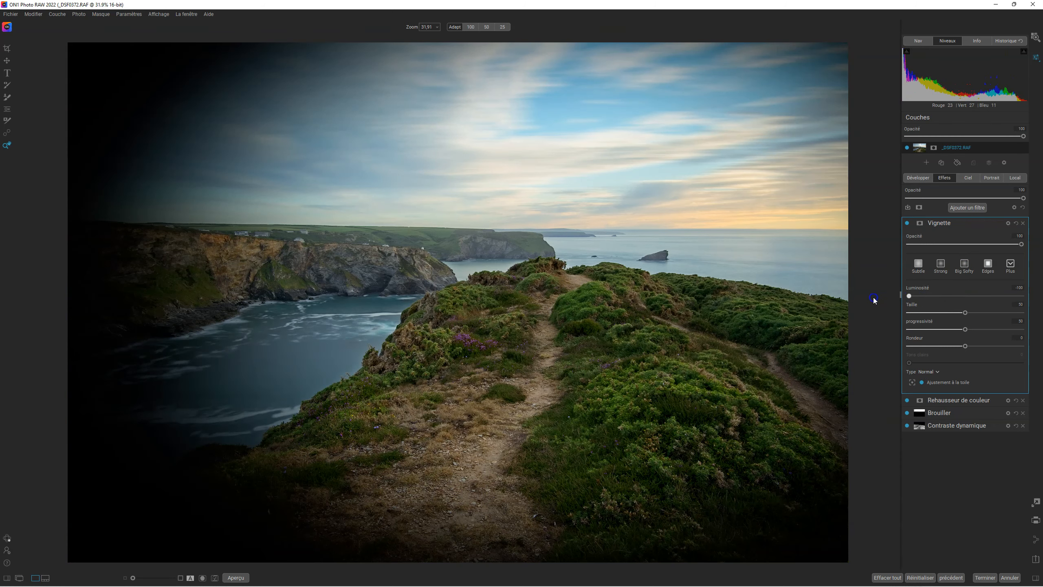
{"action": "left_click_drag", "start_coordinate": [966, 312], "coordinate": [893, 312]}
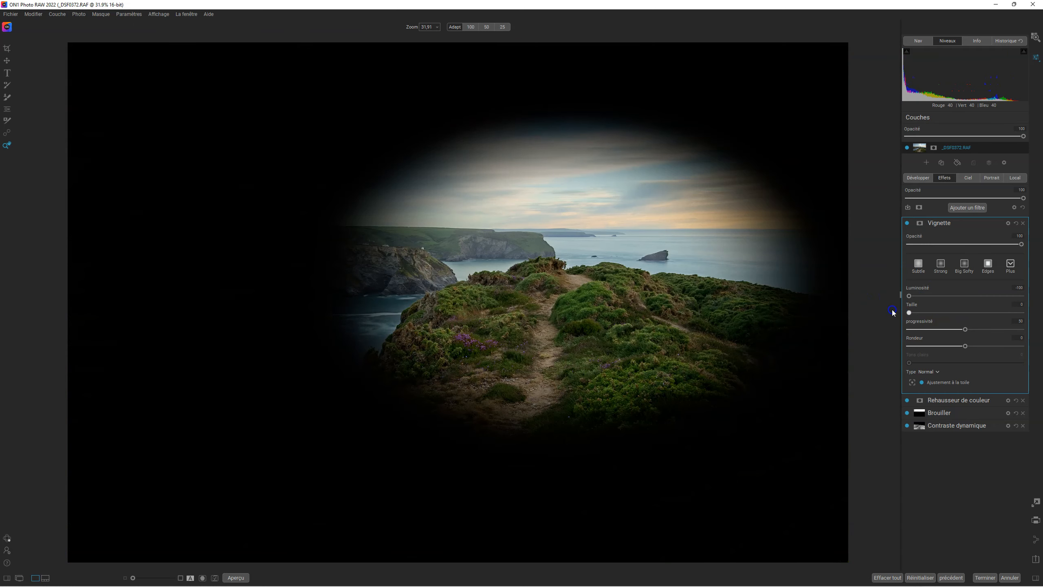
{"action": "left_click", "coordinate": [966, 330]}
{"action": "mouse_move", "coordinate": [966, 330]}
{"action": "left_mouse_down"}
{"action": "mouse_move", "coordinate": [1020, 332]}
{"action": "mouse_move", "coordinate": [969, 346]}
{"action": "mouse_move", "coordinate": [990, 345]}
{"action": "mouse_move", "coordinate": [1015, 340]}
{"action": "mouse_move", "coordinate": [948, 340]}
{"action": "mouse_move", "coordinate": [971, 340]}
{"action": "left_mouse_up"}
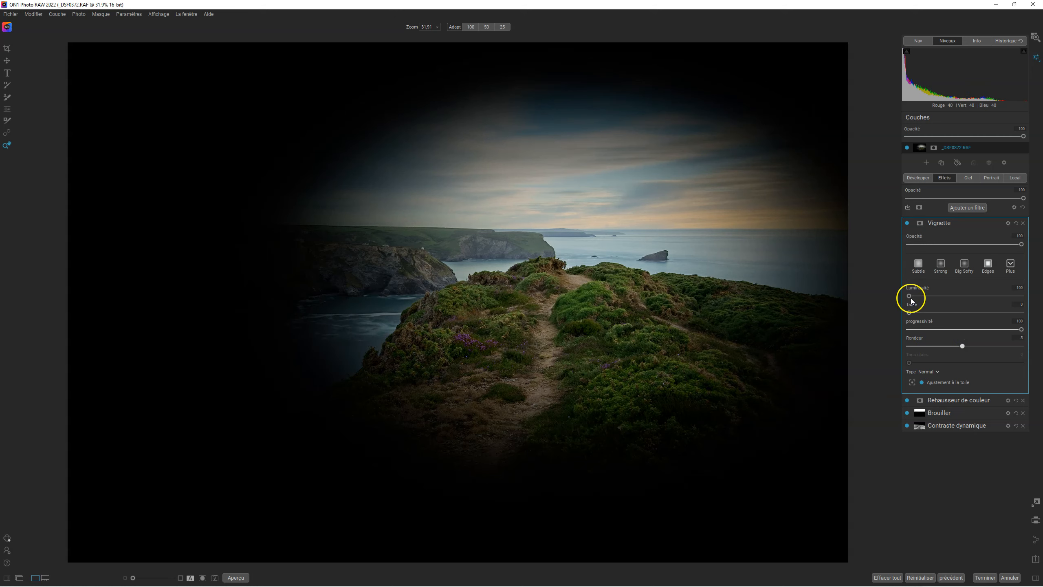
Soften the vignette to a Luminosité of about -45 and set its type to Priorité.
{"action": "left_click_drag", "start_coordinate": [909, 295], "coordinate": [941, 297]}
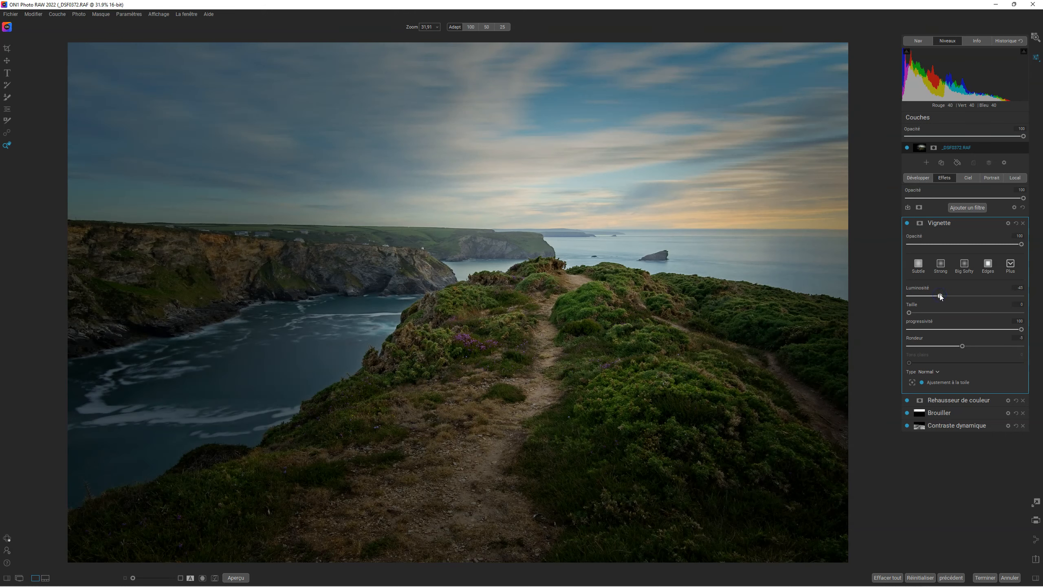
{"action": "left_click", "coordinate": [936, 373]}
{"action": "left_click_drag", "start_coordinate": [937, 375], "coordinate": [933, 402]}
Compare the photo with the Vignette filter off and on several times, leaving it enabled.
{"action": "left_click", "coordinate": [907, 223]}
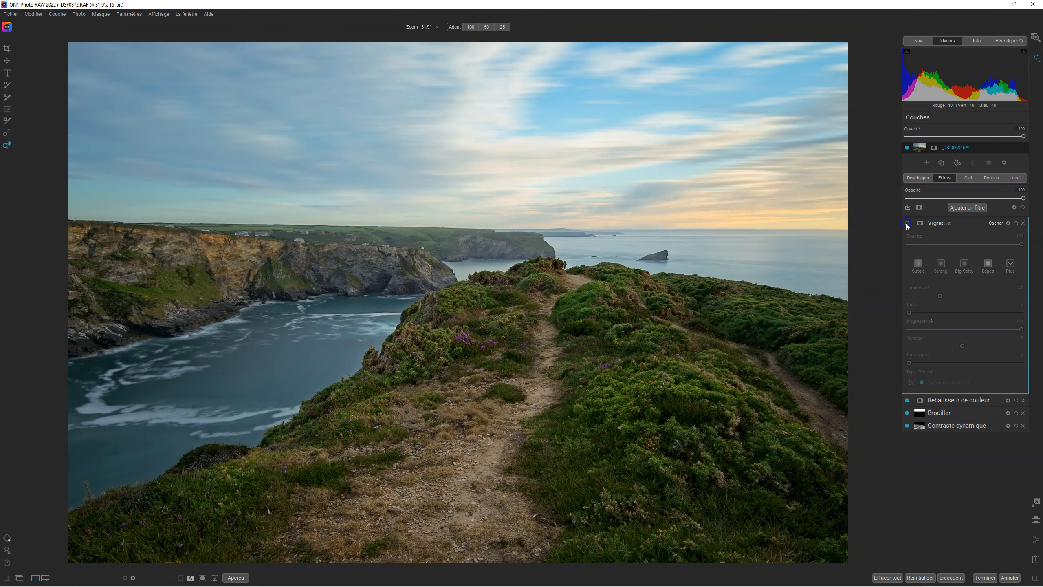
{"action": "left_click", "coordinate": [907, 223]}
{"action": "left_click", "coordinate": [907, 223]}
{"action": "left_click", "coordinate": [907, 223]}
{"action": "left_click", "coordinate": [907, 223]}
{"action": "left_click", "coordinate": [907, 223]}
Set the vignette's Luminosité to about -35 and compare the photo with the filter off and on.
{"action": "left_click_drag", "start_coordinate": [905, 263], "coordinate": [945, 292]}
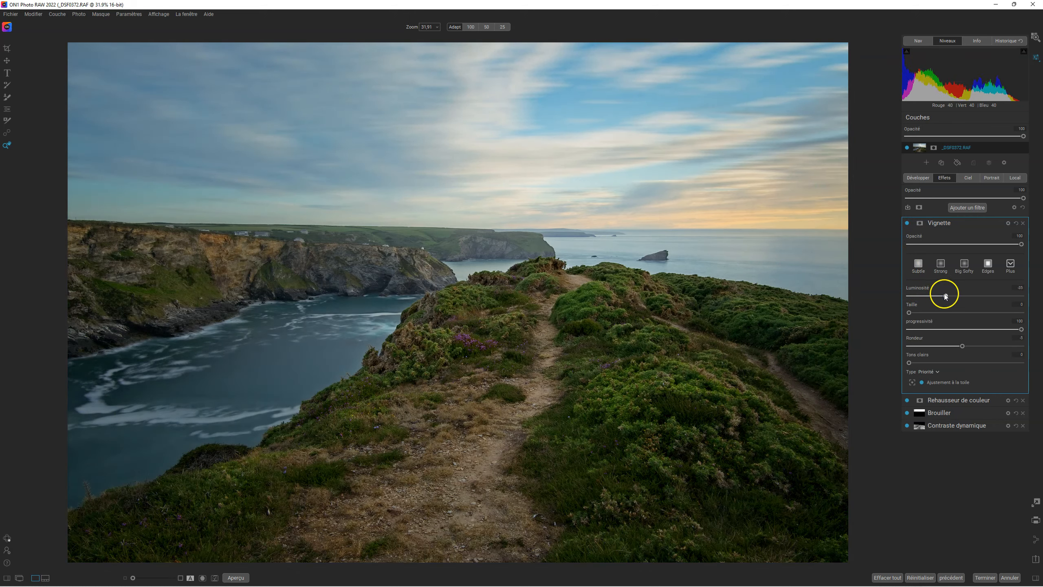
{"action": "left_click", "coordinate": [907, 223]}
{"action": "left_click", "coordinate": [907, 222]}
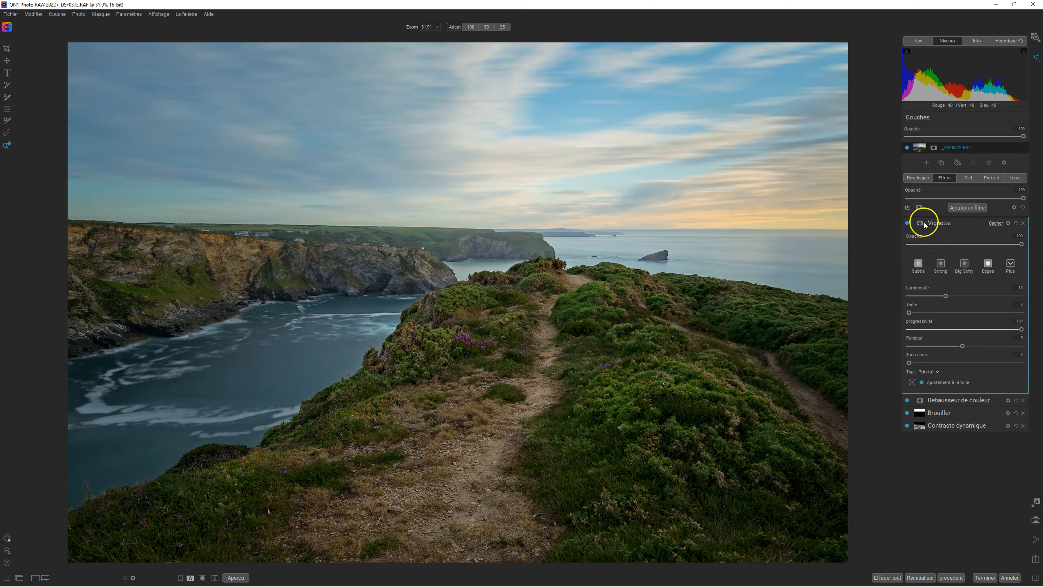